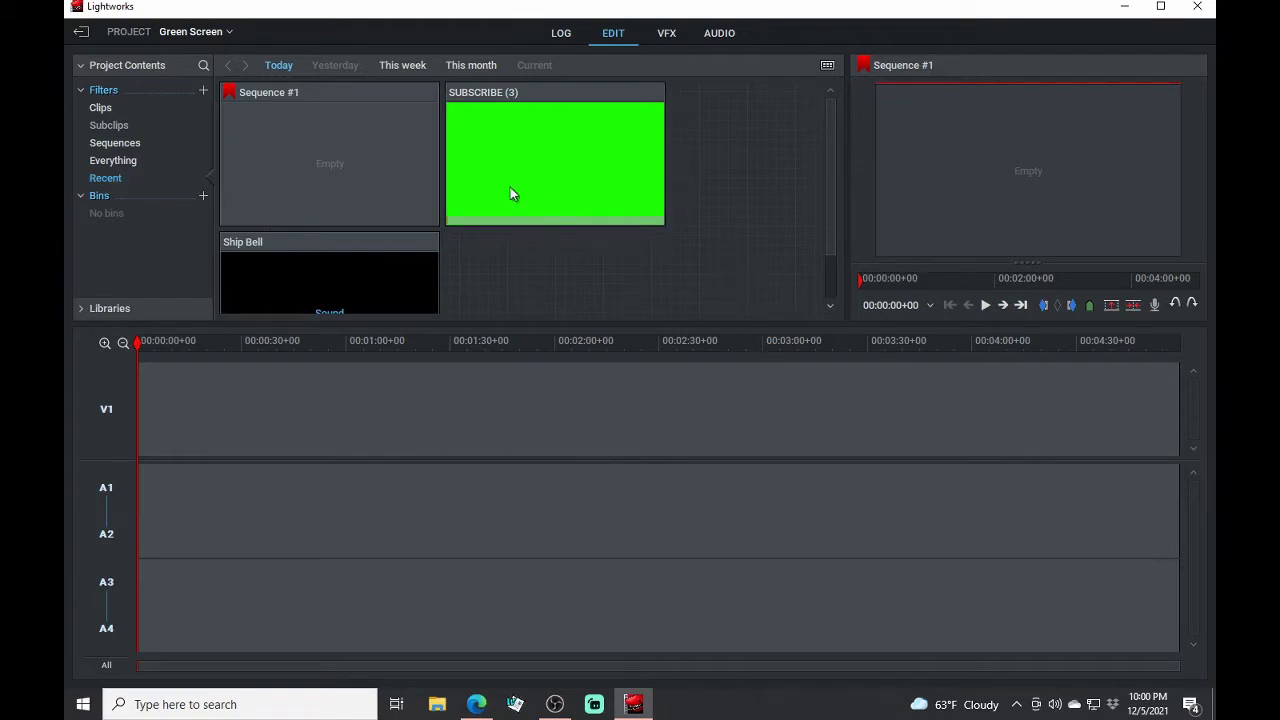
# Step: Place the green-screen SUBSCRIBE (3) clip at 0 s on V1 of Sequence #1
pyautogui.moveTo(594, 166); pyautogui.dragTo(333, 447)
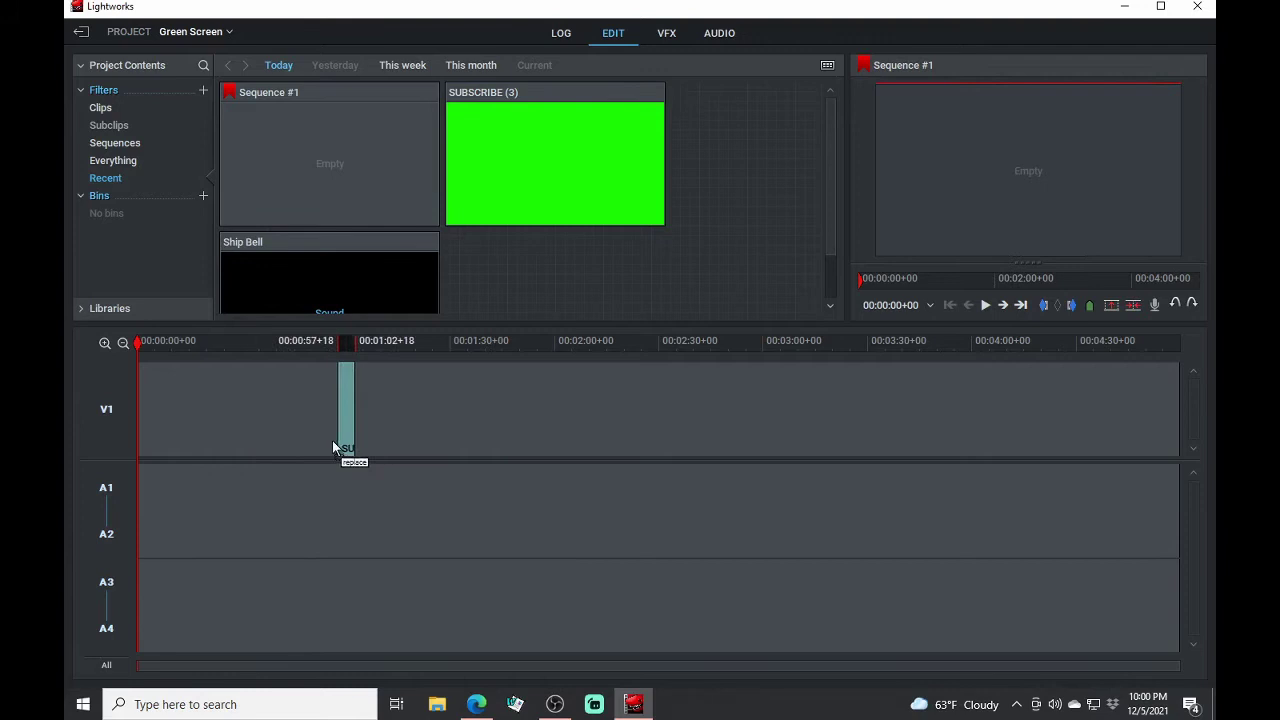
pyautogui.moveTo(333, 447); pyautogui.dragTo(145, 411)
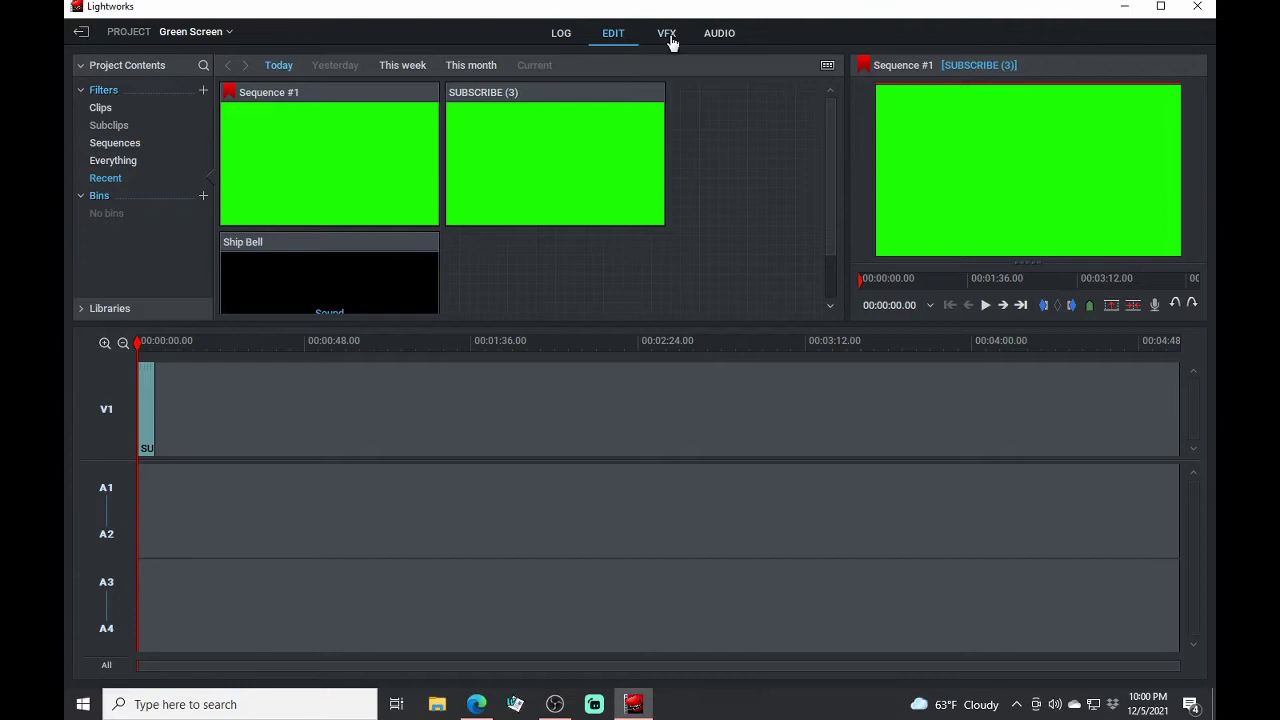
pyautogui.click(668, 36)
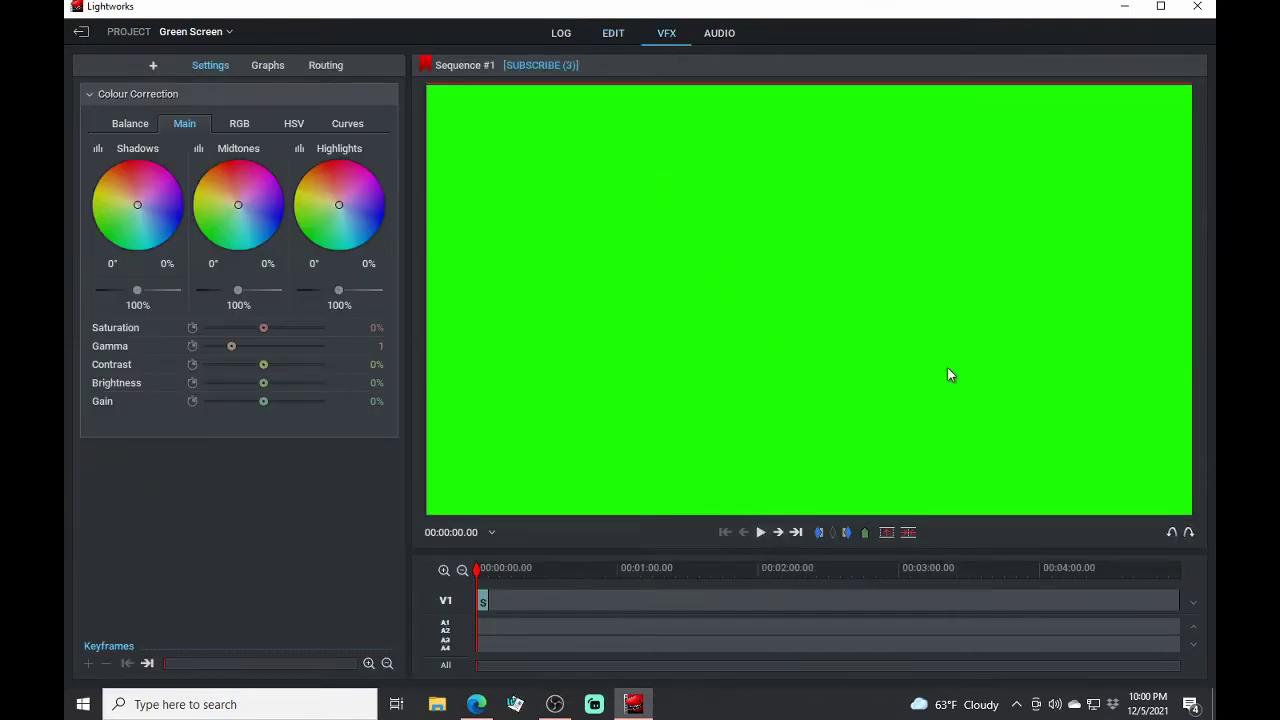
pyautogui.click(761, 533)
pyautogui.click(761, 533)
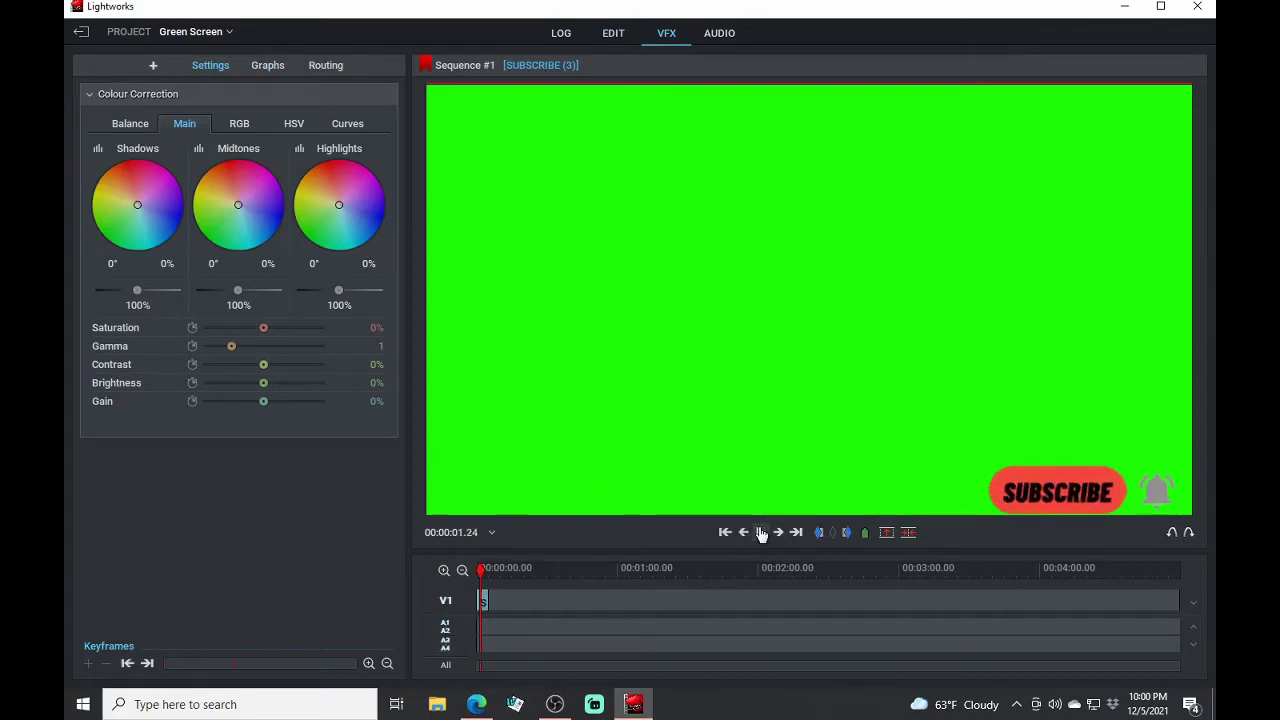
pyautogui.click(480, 570)
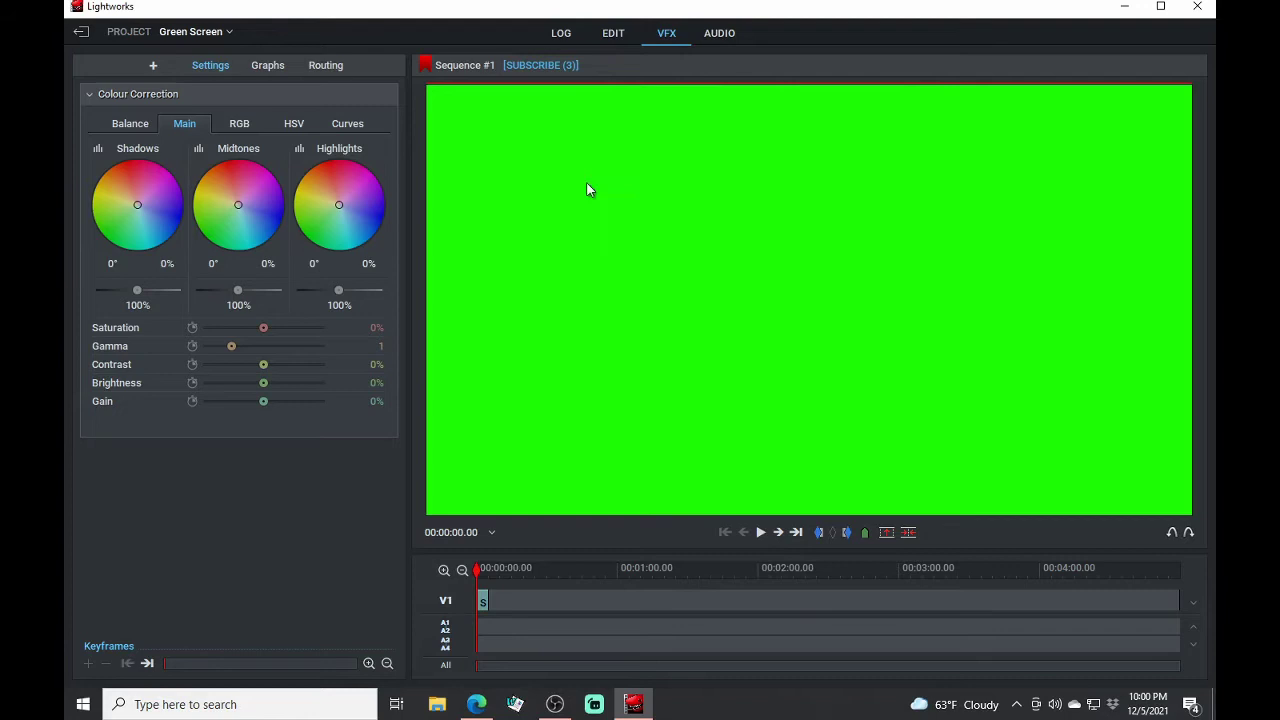
pyautogui.click(613, 33)
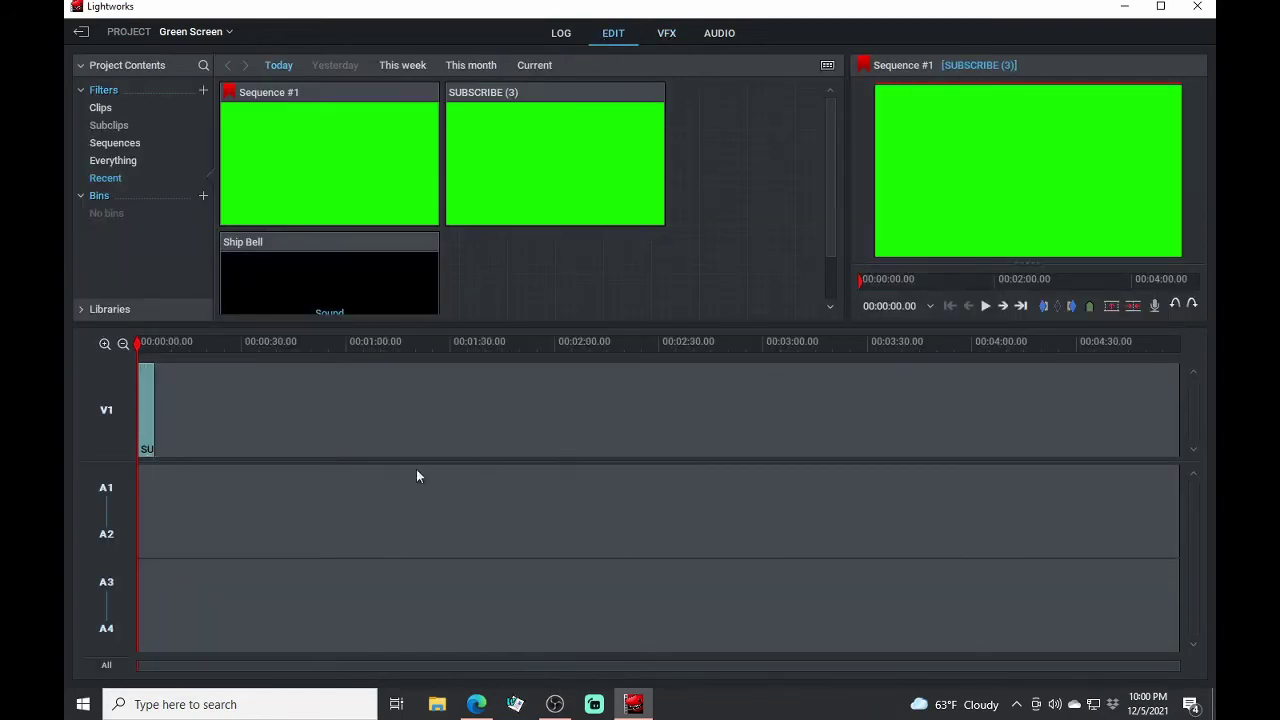
# Step: Add a V2 video track via Tracks > Add video, keeping SUBSCRIBE at the start of V1
pyautogui.click(108, 414)
pyautogui.rightClick(106, 414)
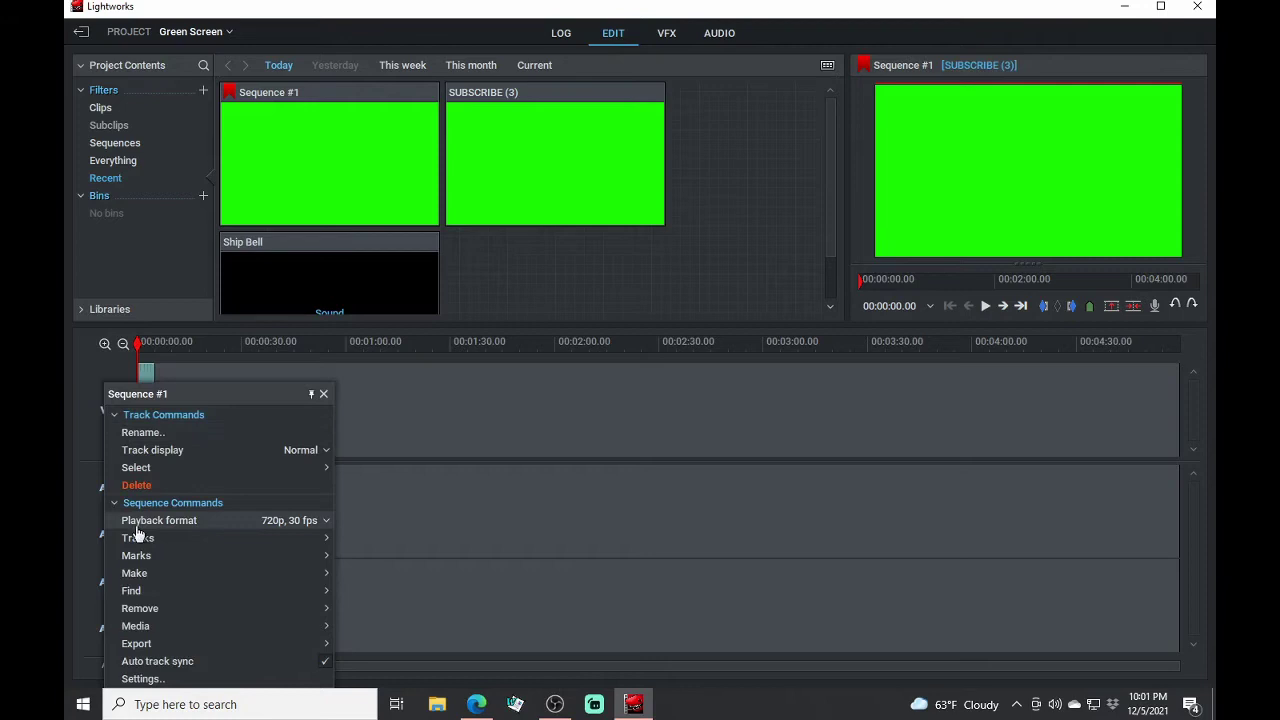
pyautogui.moveTo(138, 538)
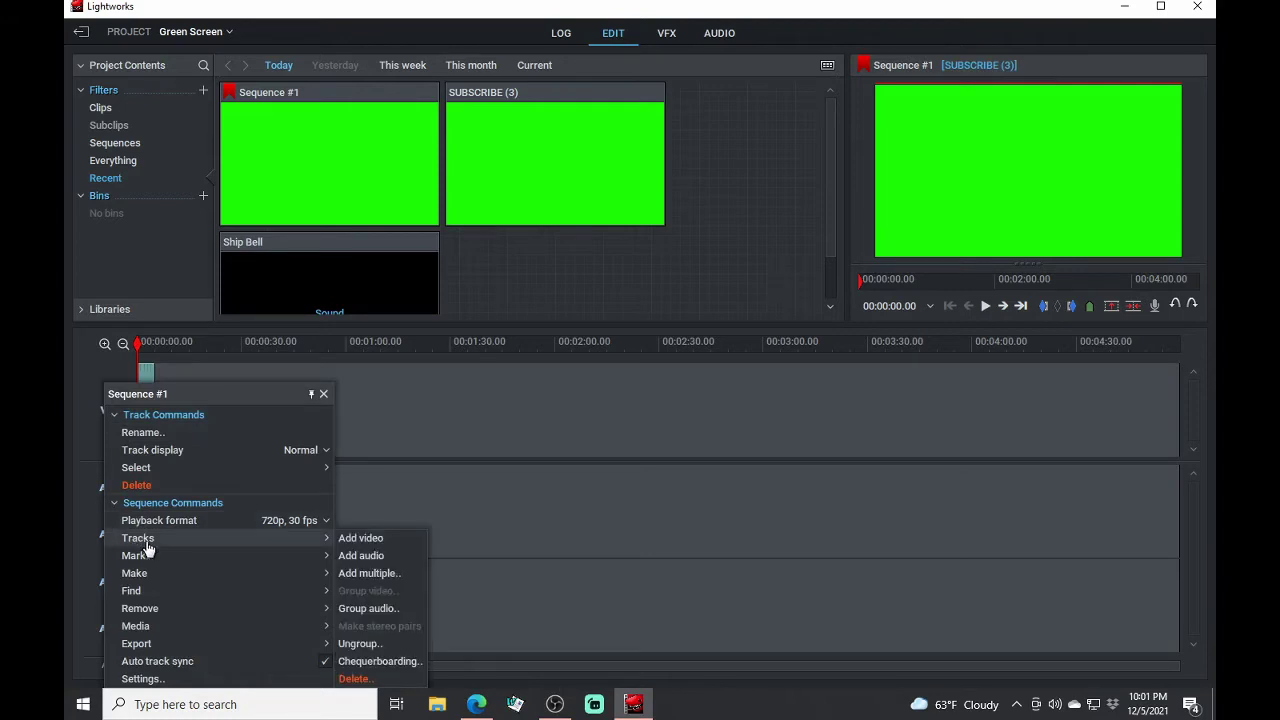
pyautogui.click(380, 540)
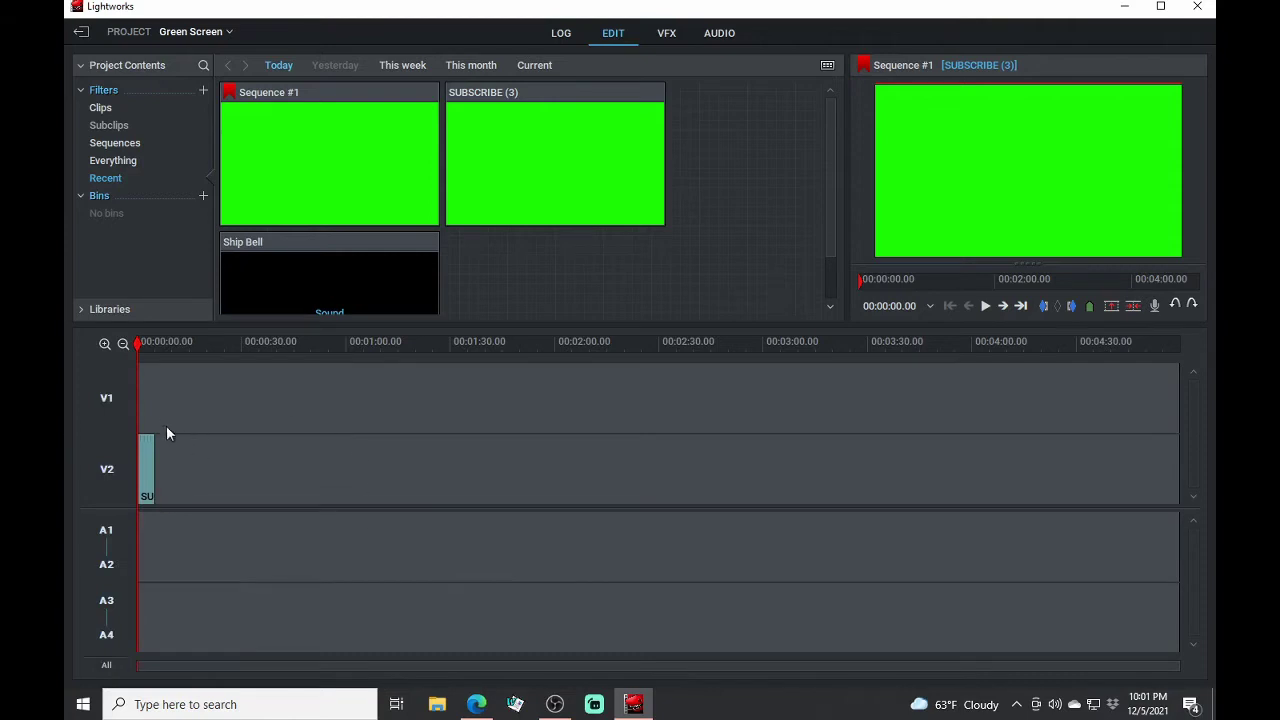
pyautogui.moveTo(170, 455); pyautogui.dragTo(152, 402)
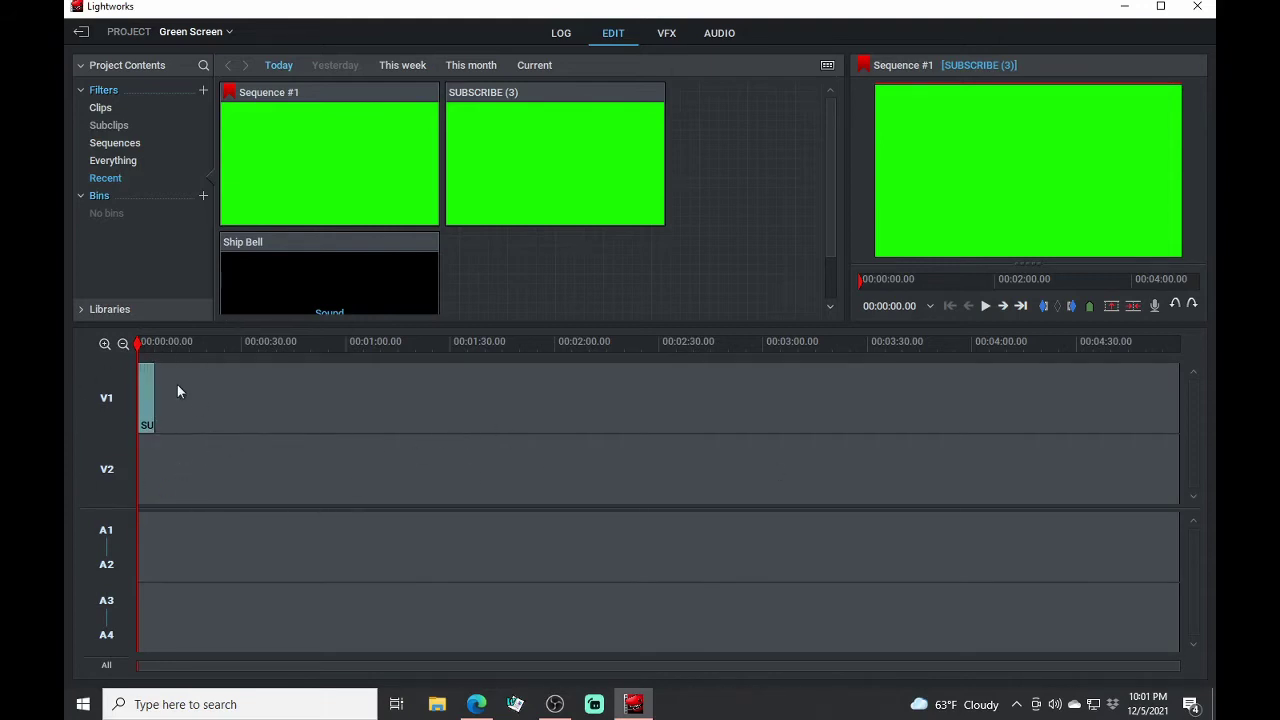
pyautogui.rightClick(104, 466)
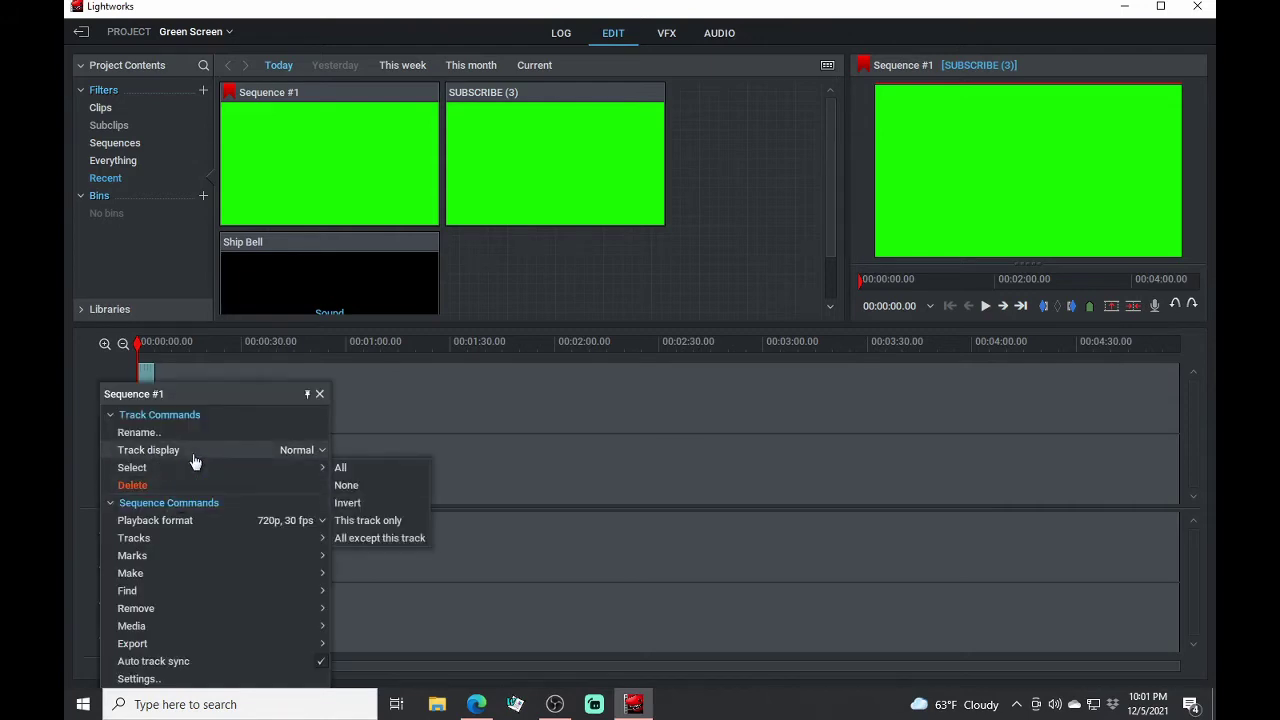
pyautogui.moveTo(134, 538)
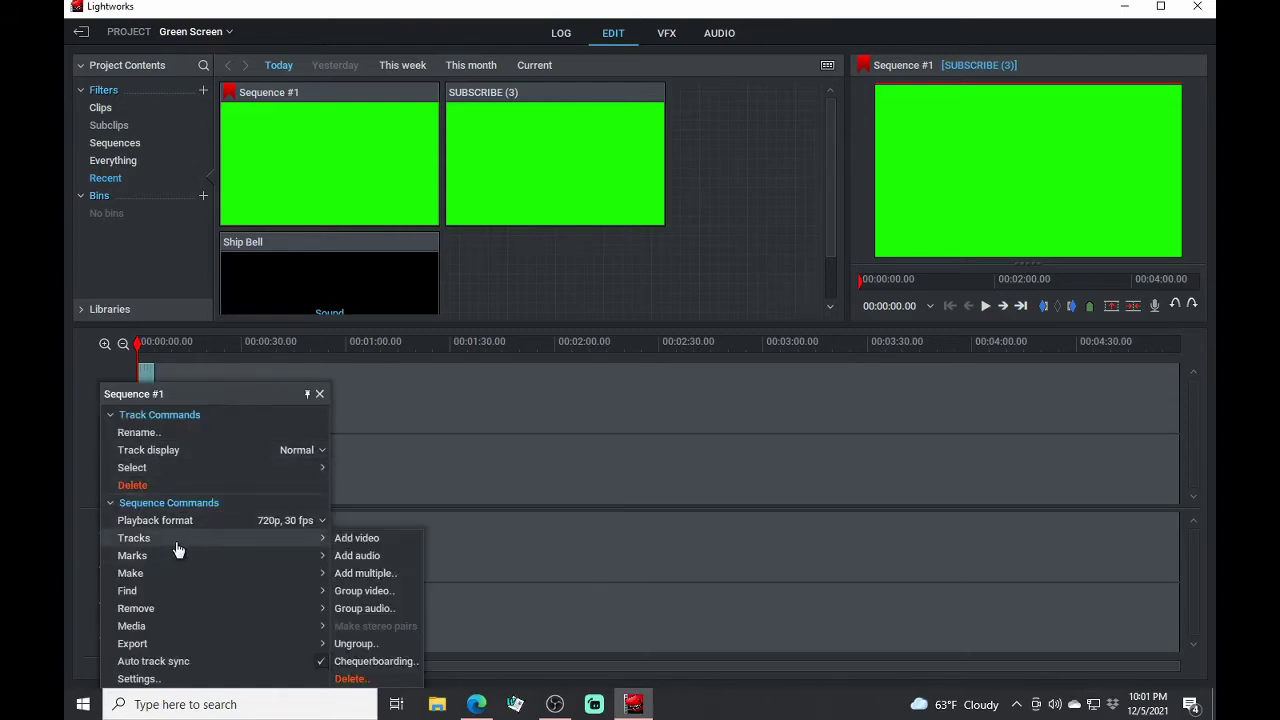
pyautogui.click(654, 277)
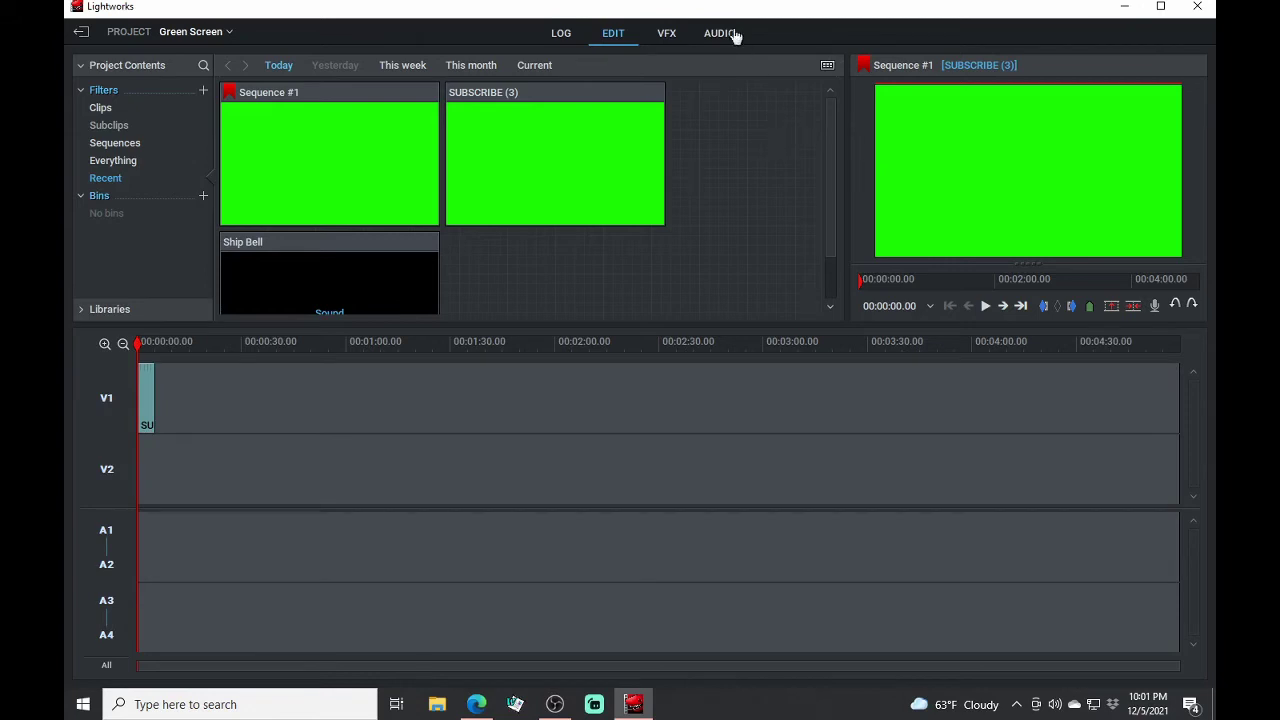
# Step: Preview the sequence on the VFX page, rewind, and list effects showing Chromakey and Greenscreen
pyautogui.click(660, 38)
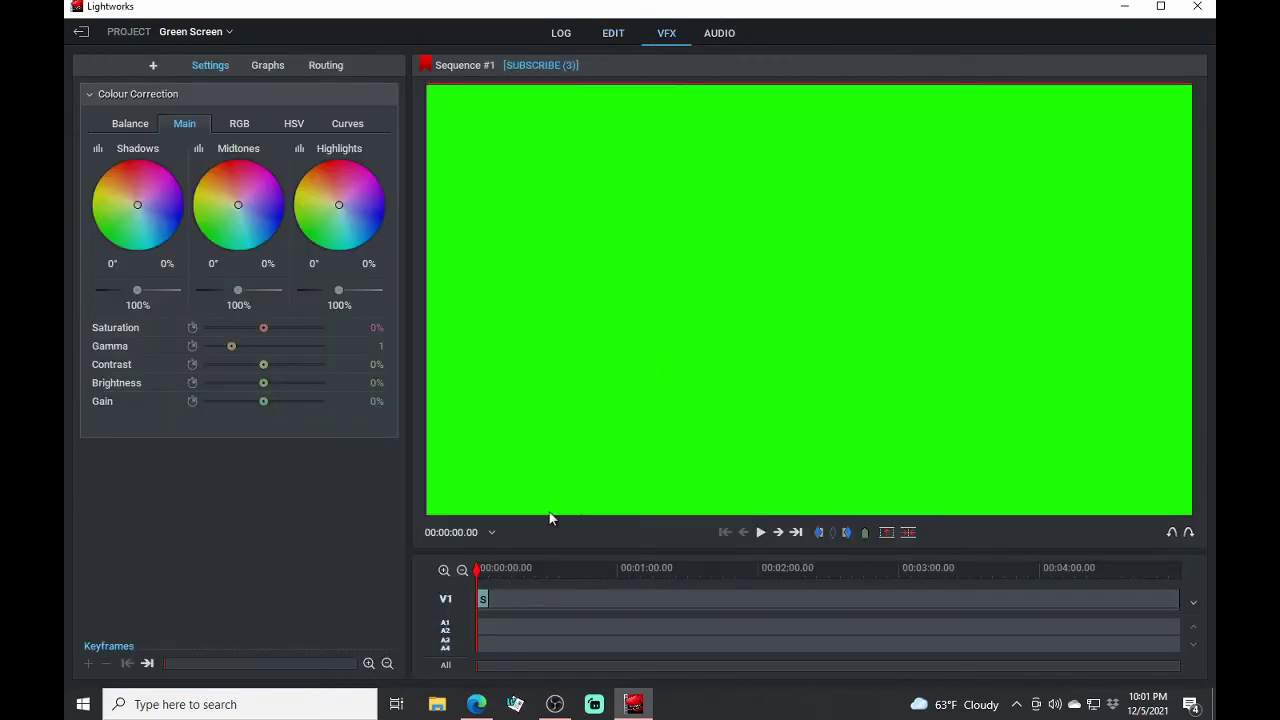
pyautogui.press('space')
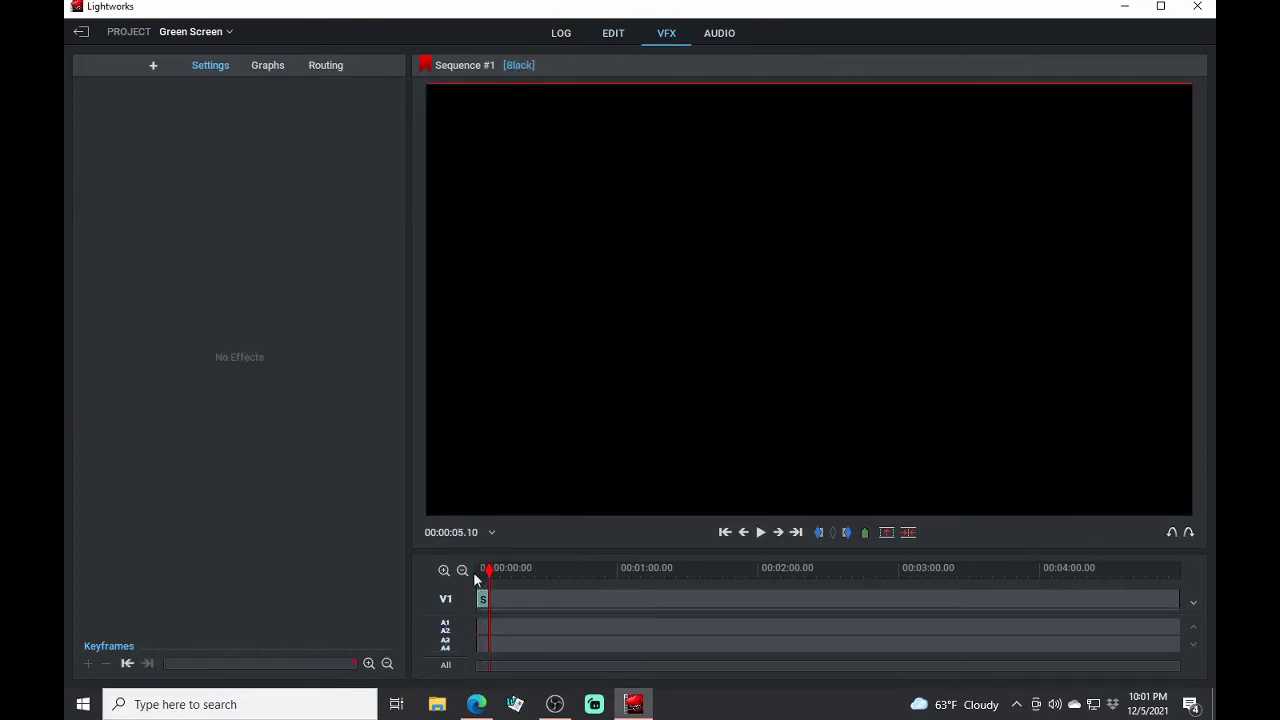
pyautogui.click(476, 570)
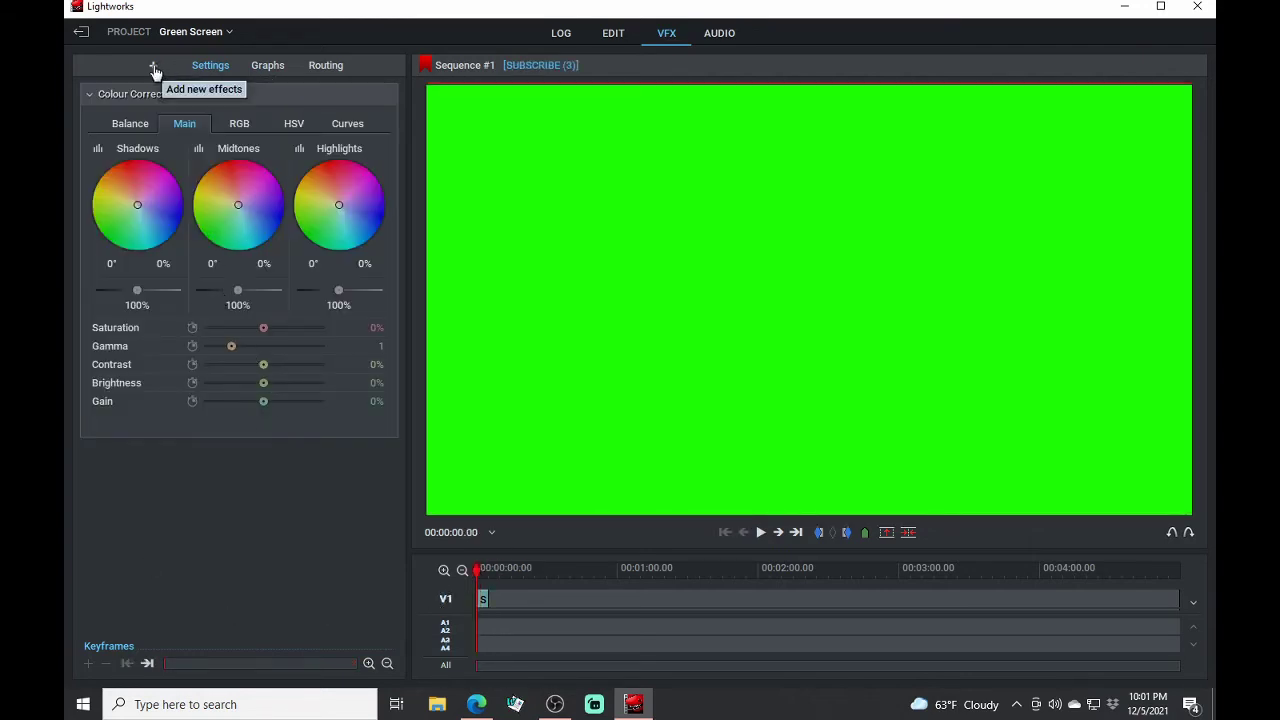
pyautogui.click(154, 68)
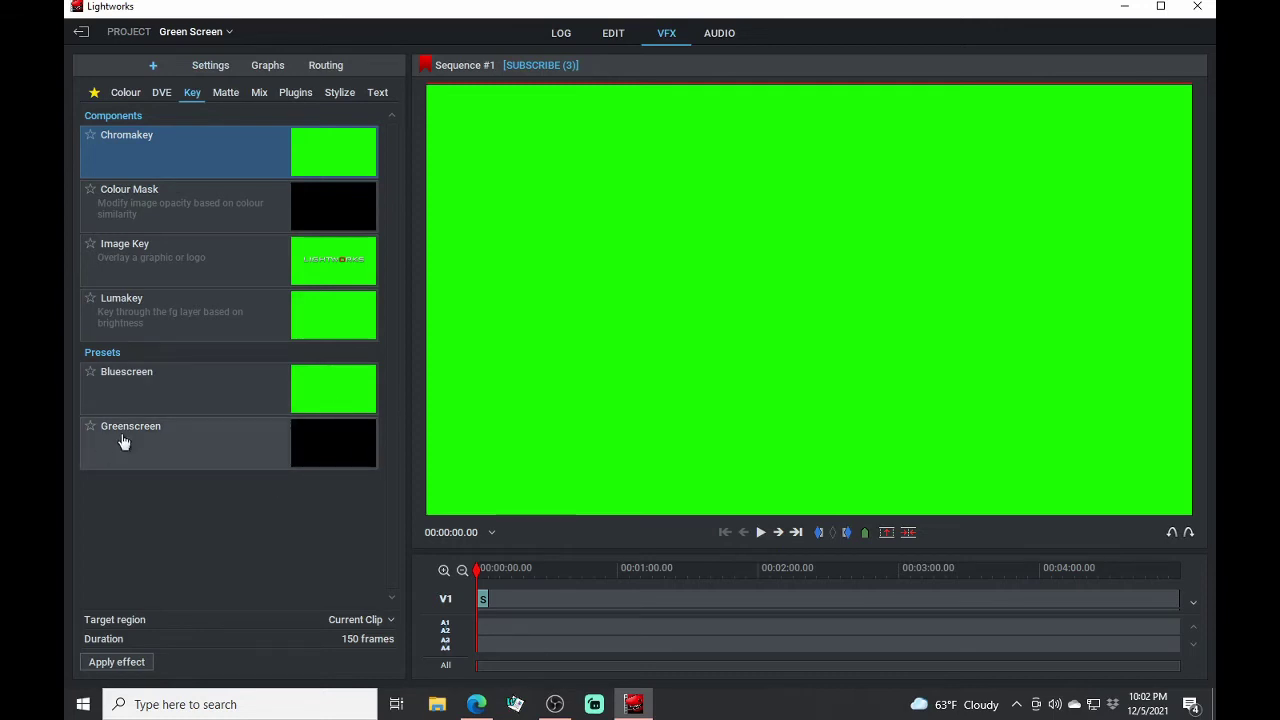
# Step: Apply the Greenscreen Chromakey preset to SUBSCRIBE and play it to check the key
pyautogui.doubleClick(330, 455)
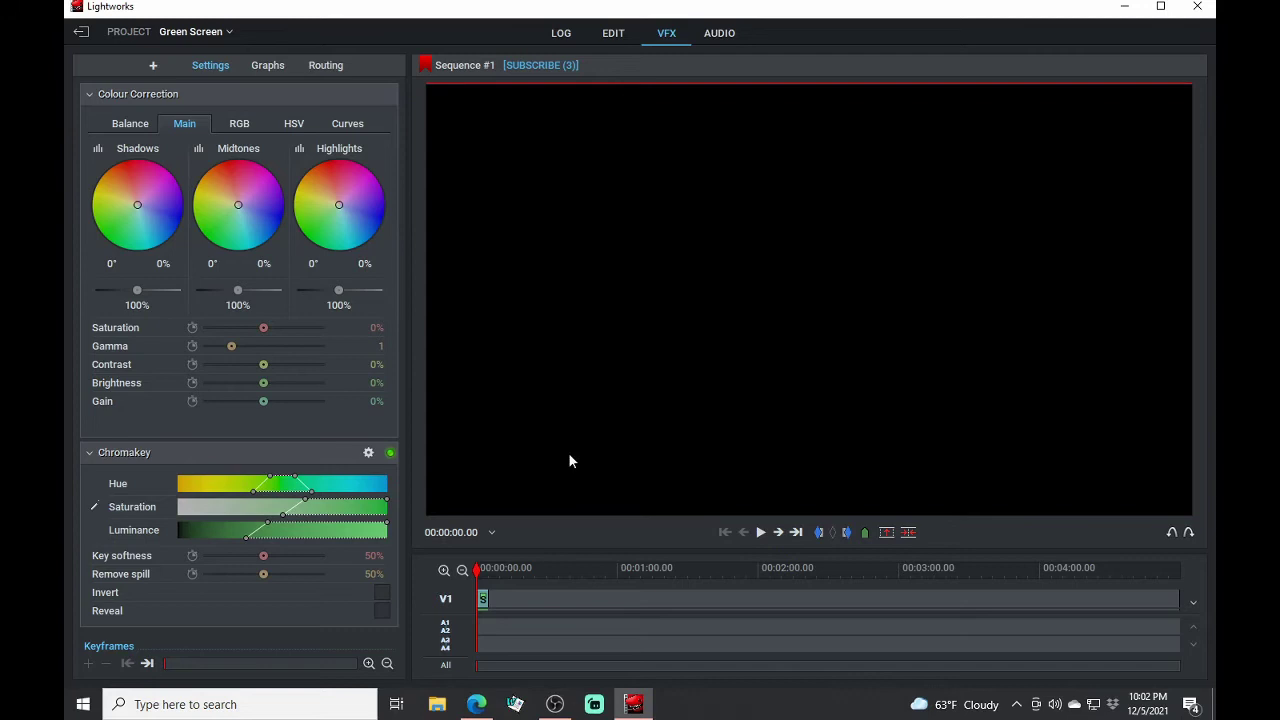
pyautogui.press('space')
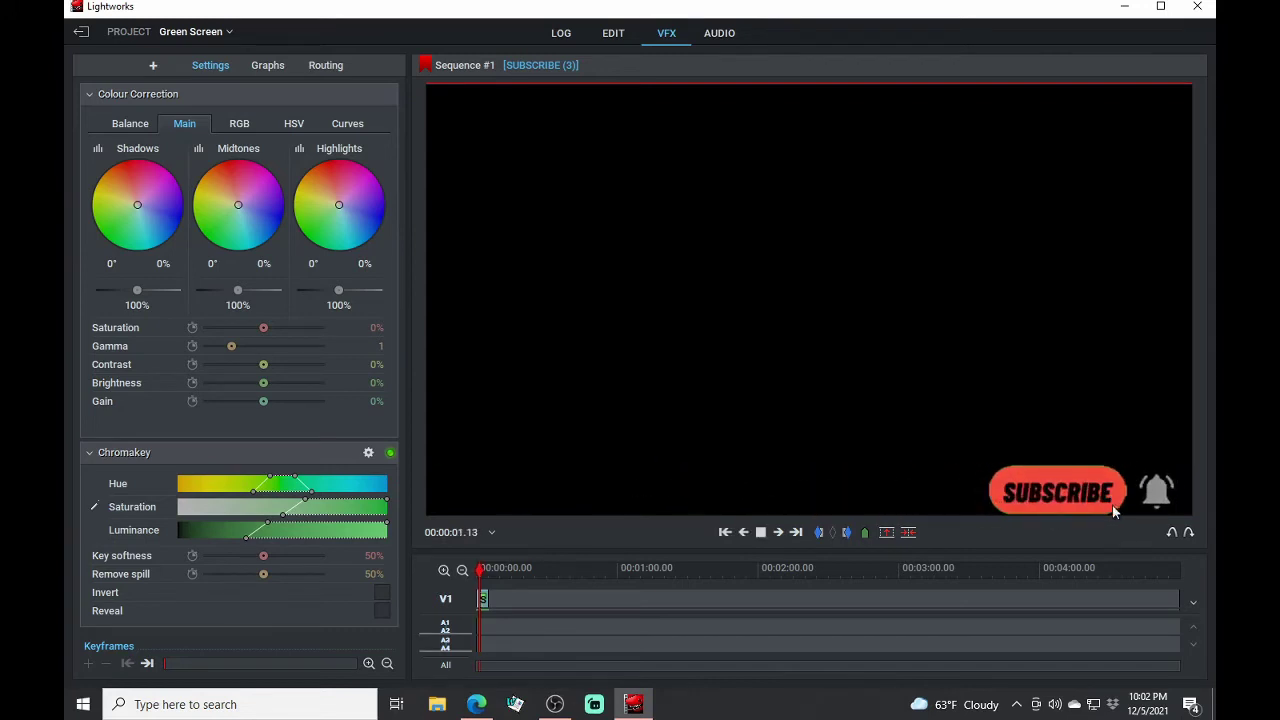
pyautogui.press('space')
# Step: Widen the Chromakey hue and luminance ranges, then replay from the start to confirm
pyautogui.moveTo(249, 490)
pyautogui.mouseDown()
pyautogui.moveTo(138, 483)
pyautogui.moveTo(216, 487)
pyautogui.mouseUp()
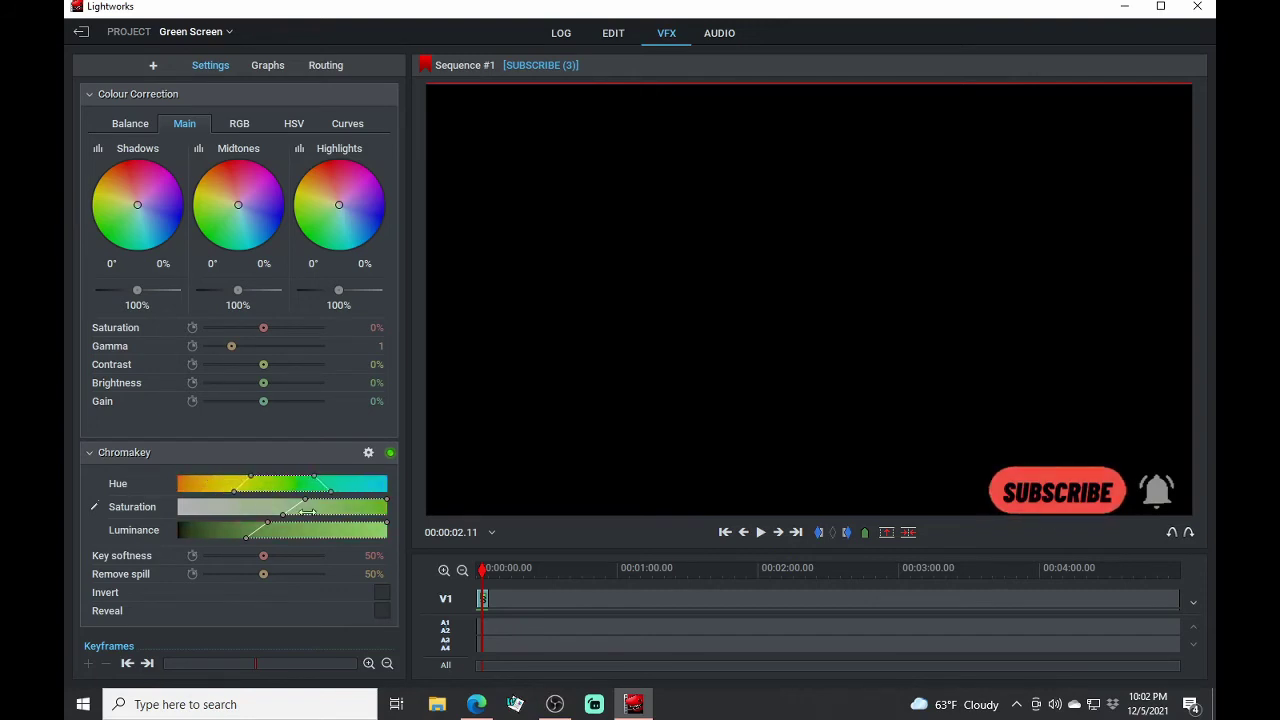
pyautogui.moveTo(252, 524)
pyautogui.mouseDown()
pyautogui.moveTo(162, 536)
pyautogui.moveTo(294, 519)
pyautogui.moveTo(260, 537)
pyautogui.mouseUp()
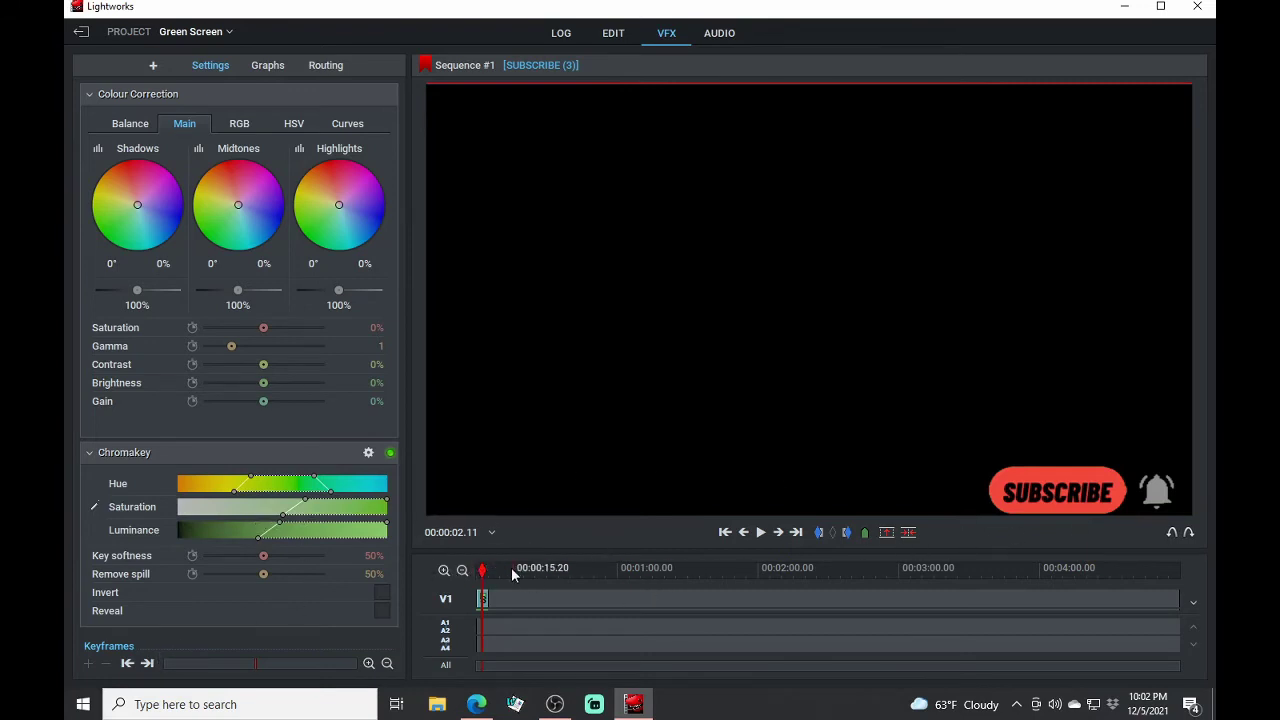
pyautogui.press('Home')
pyautogui.press('space')
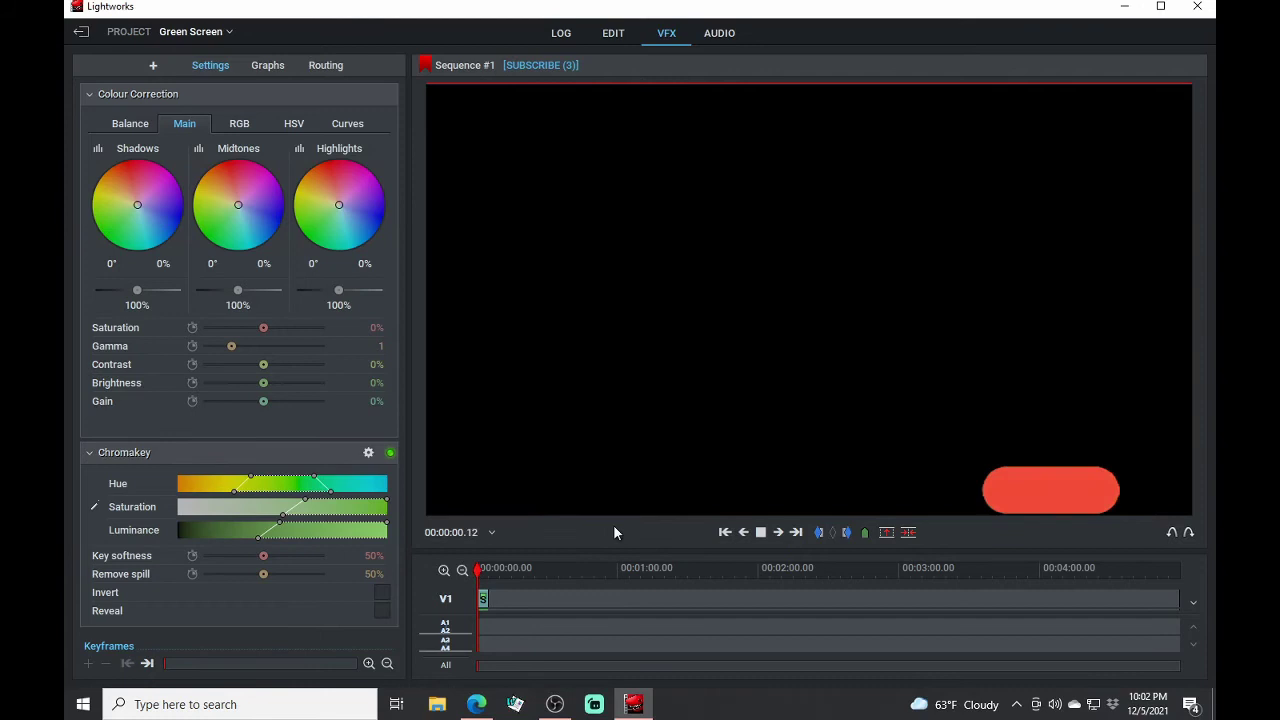
pyautogui.press('space')
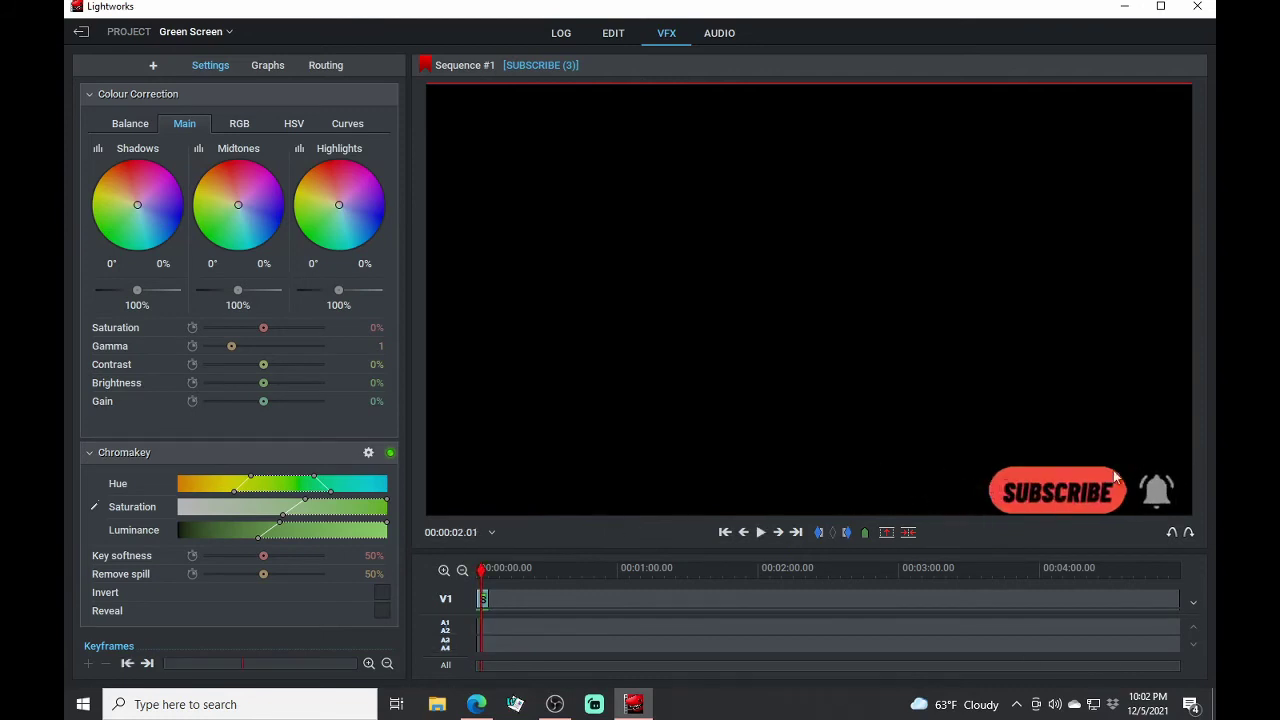
# Step: Add the Ship Bell sound to the A1/A2 audio tracks and play it from the start
pyautogui.click(612, 33)
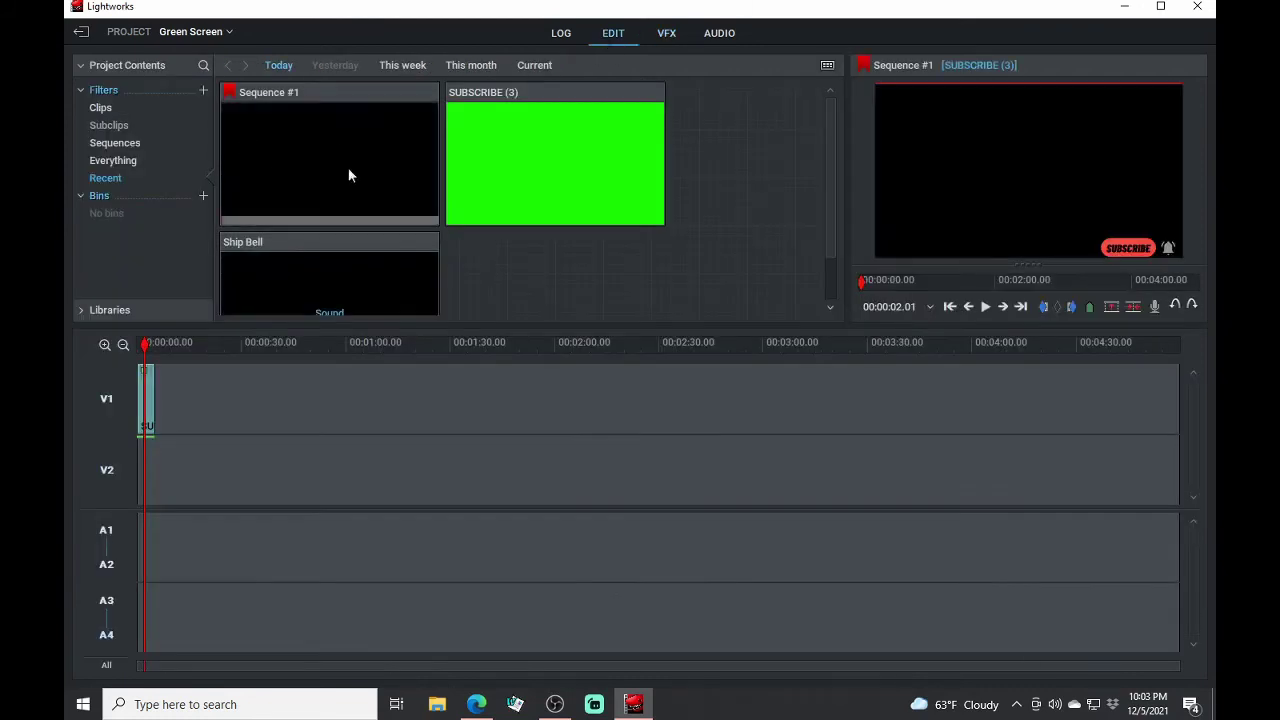
pyautogui.moveTo(320, 255)
pyautogui.mouseDown()
pyautogui.moveTo(223, 577)
pyautogui.moveTo(143, 553)
pyautogui.mouseUp()
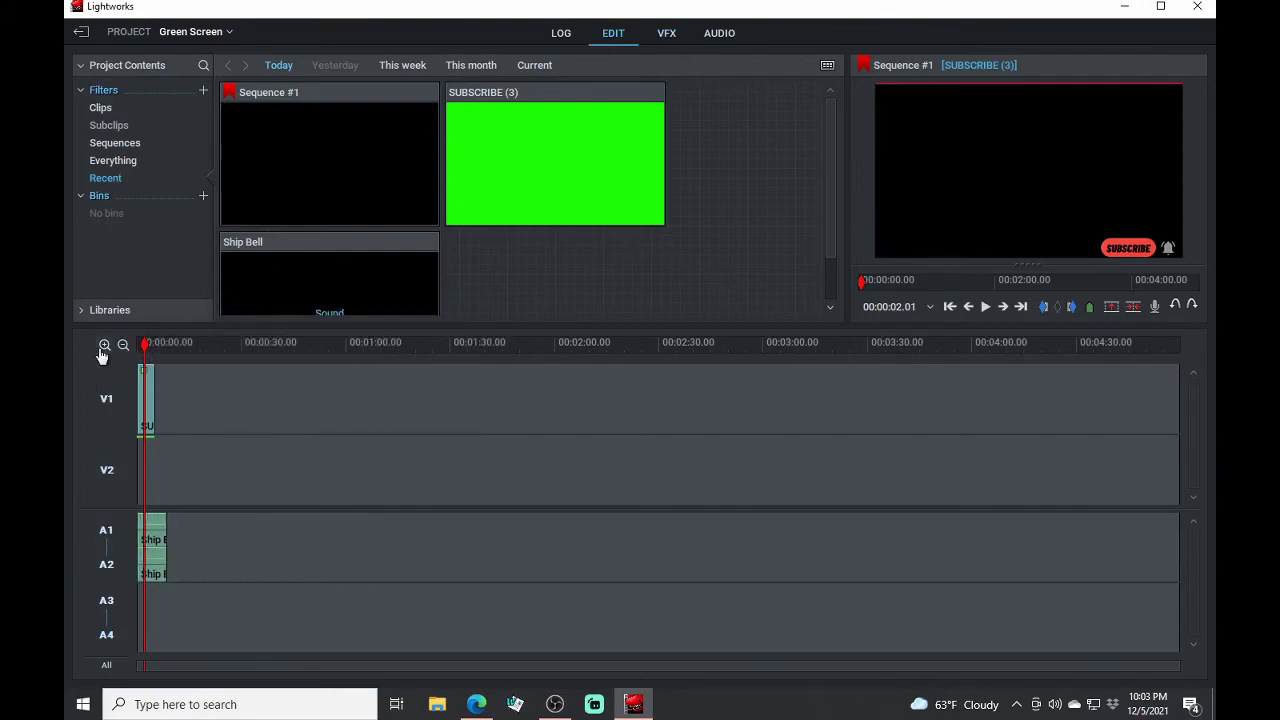
pyautogui.click(105, 345)
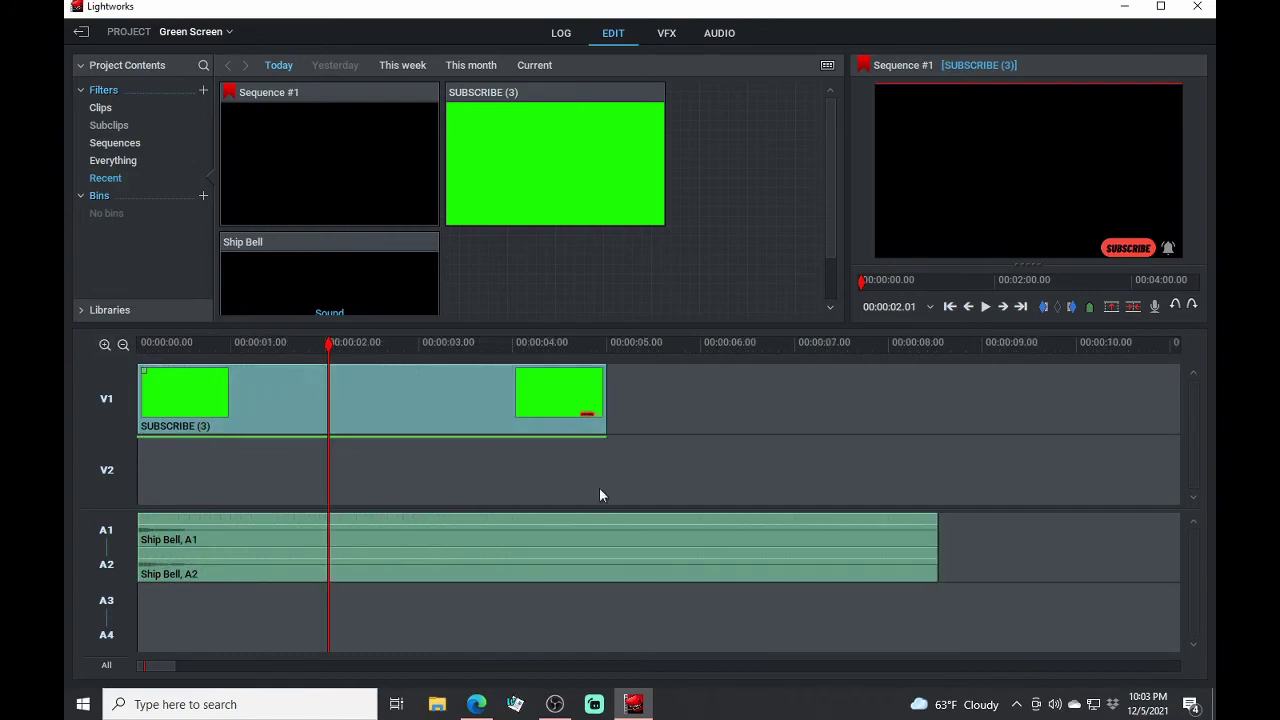
pyautogui.press('space')
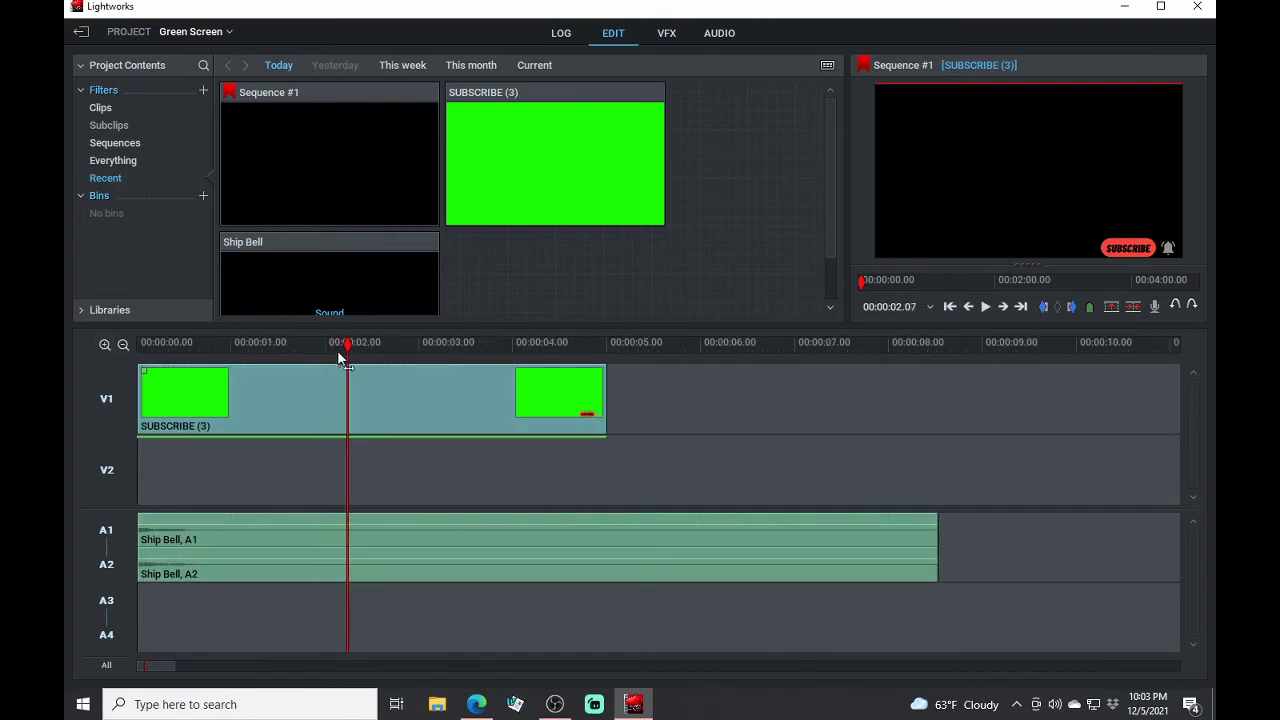
pyautogui.press('Home')
pyautogui.press('space')
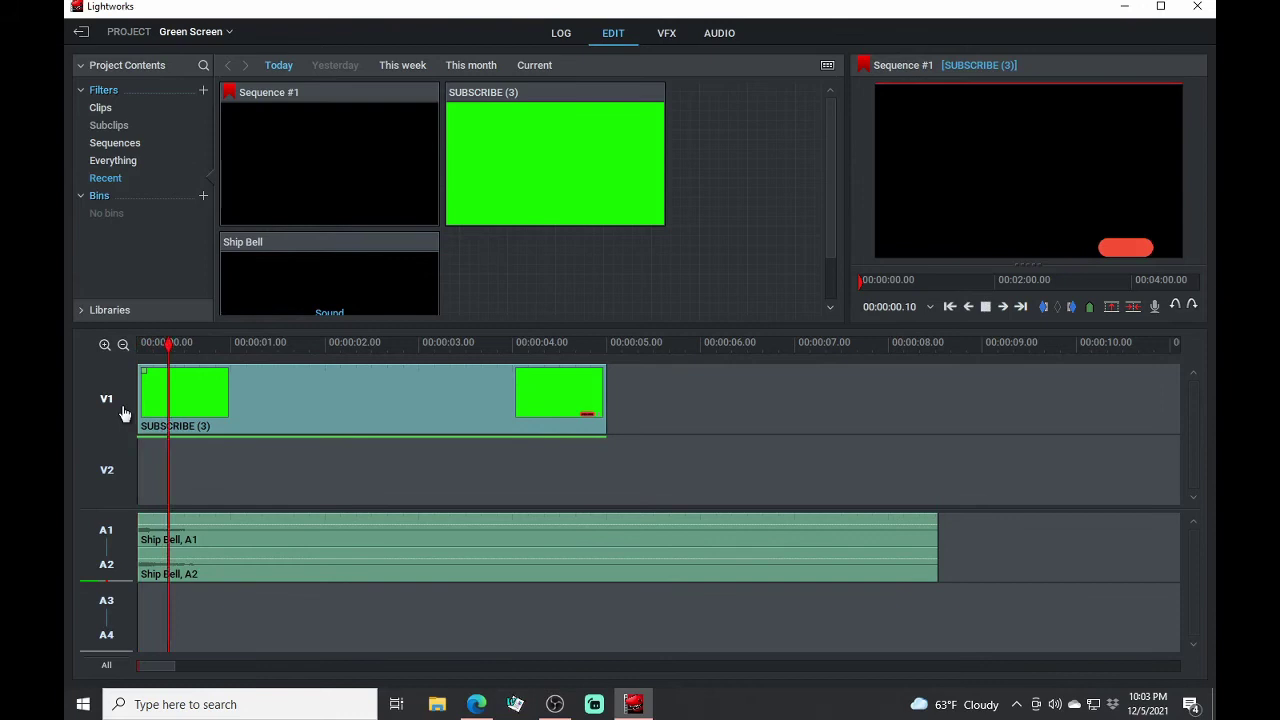
# Step: Move the Ship Bell sound to start around 1.25 s, when the bell appears
pyautogui.moveTo(375, 553); pyautogui.dragTo(478, 530)
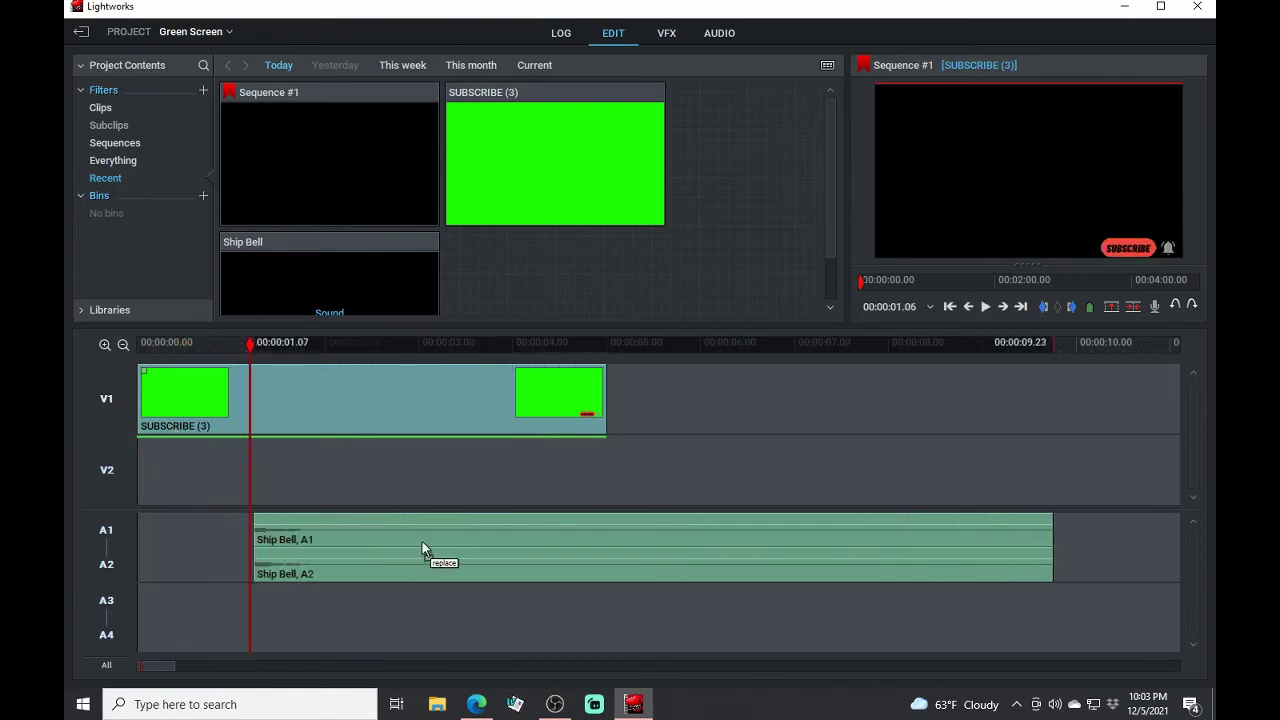
pyautogui.click(260, 352)
pyautogui.press('space')
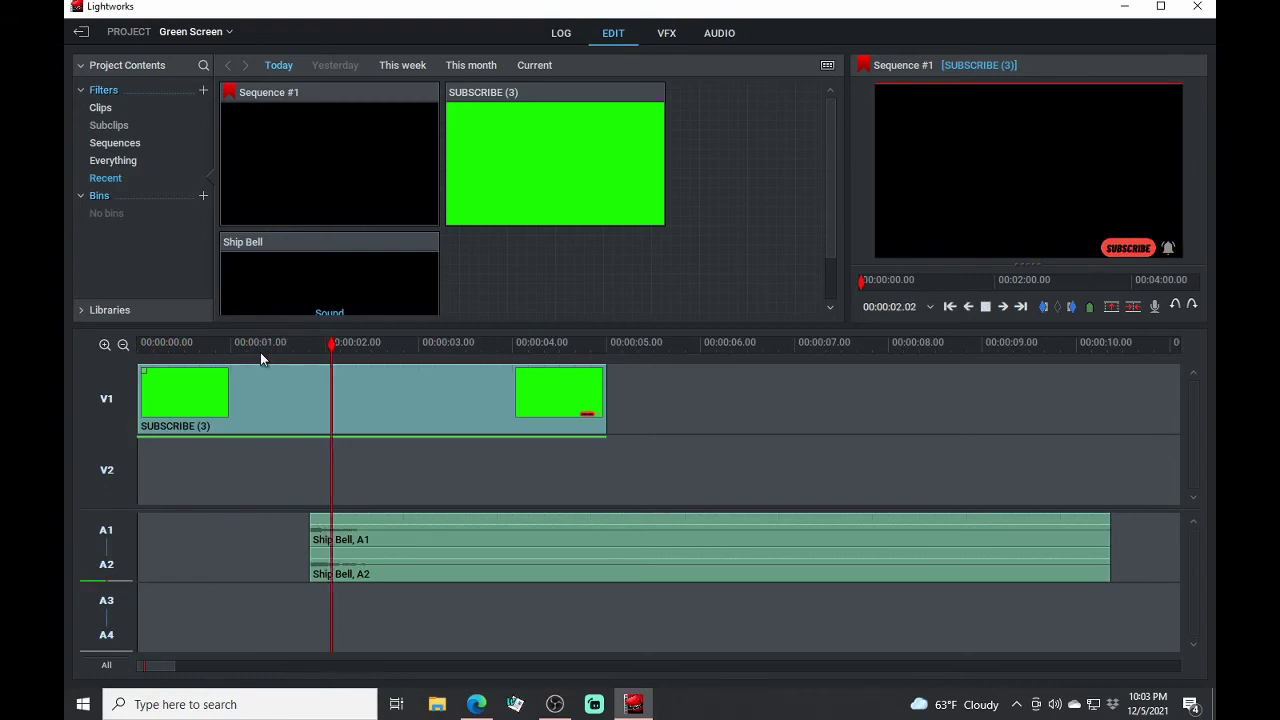
pyautogui.press('space')
pyautogui.moveTo(470, 526); pyautogui.dragTo(557, 510)
pyautogui.moveTo(1187, 134); pyautogui.dragTo(1174, 254)
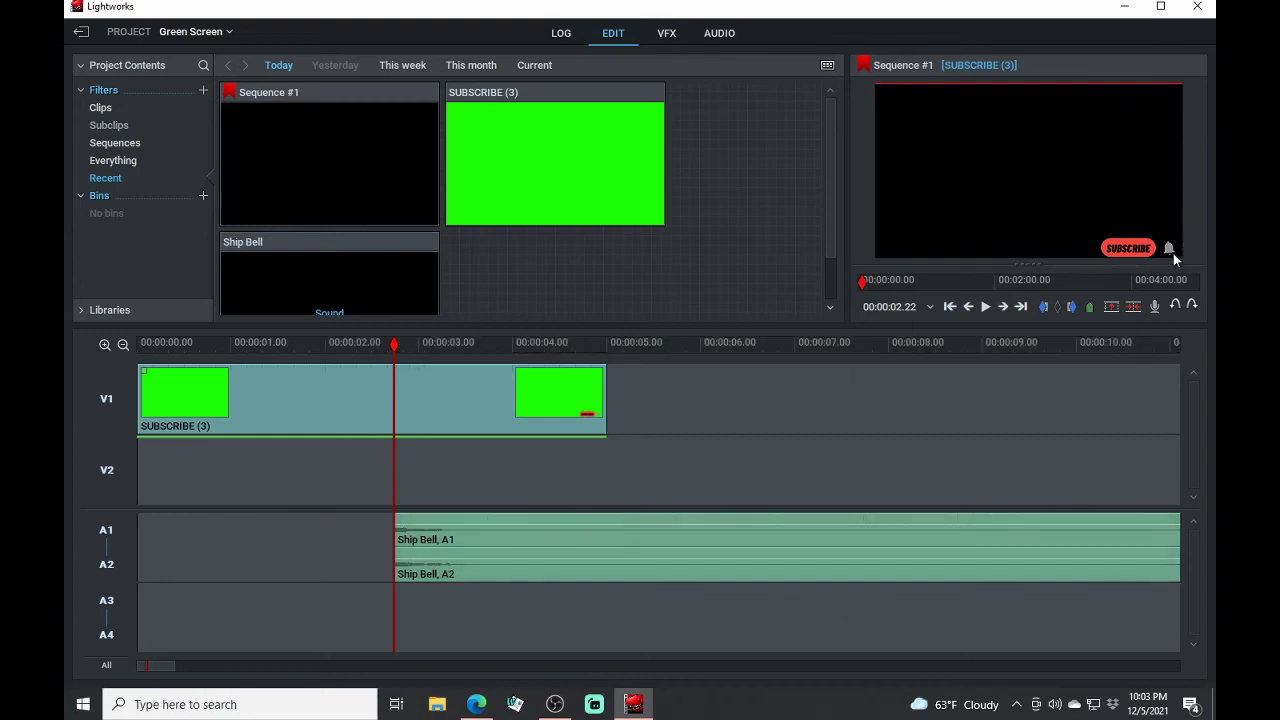
pyautogui.press('space')
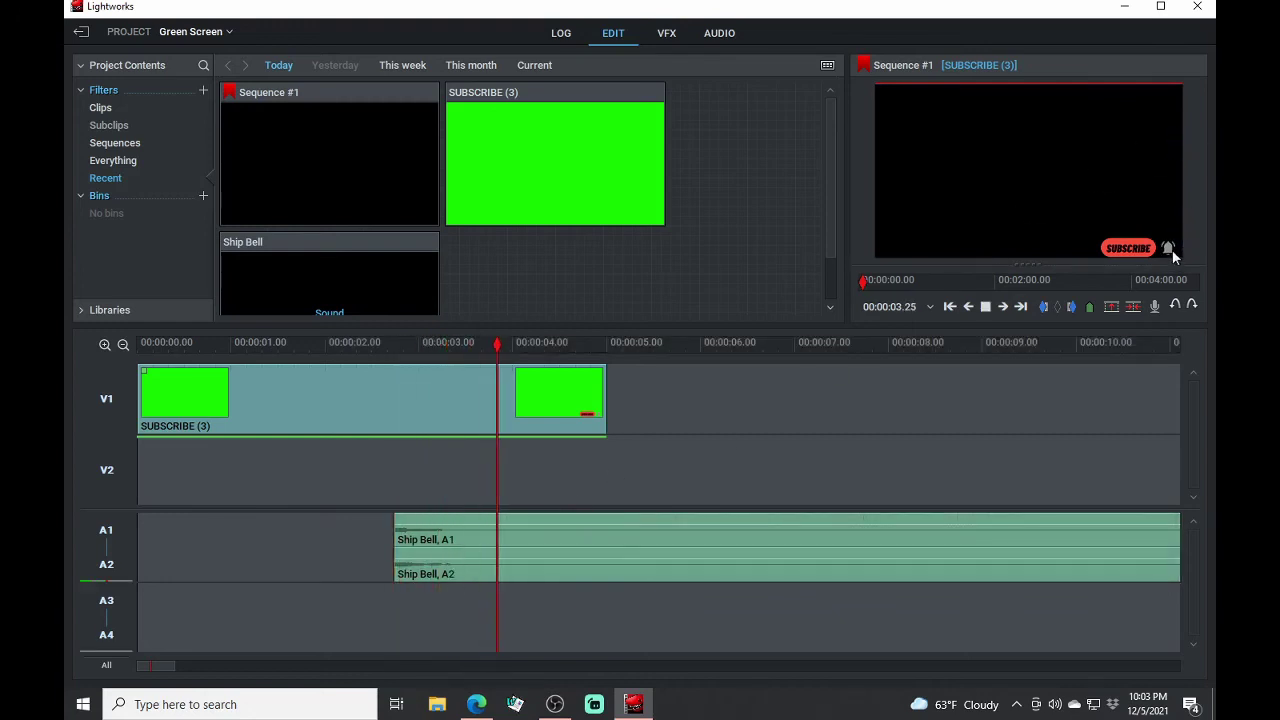
pyautogui.click(323, 345)
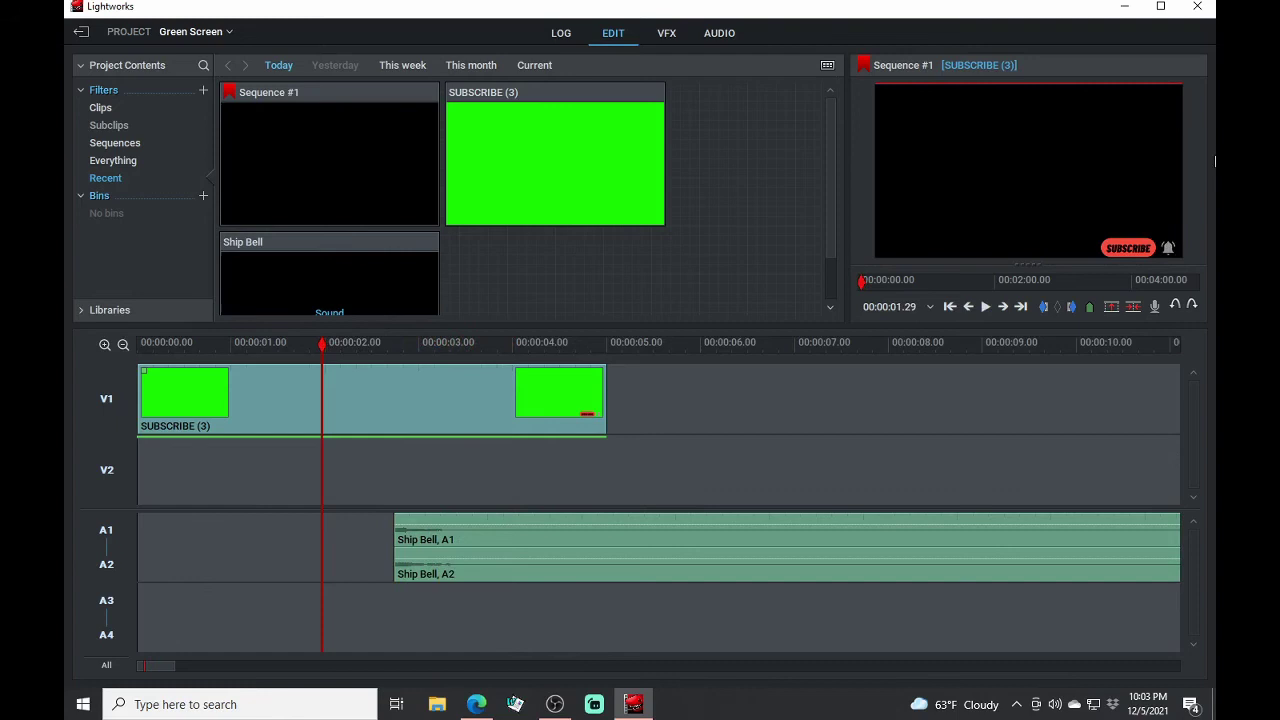
pyautogui.press('space')
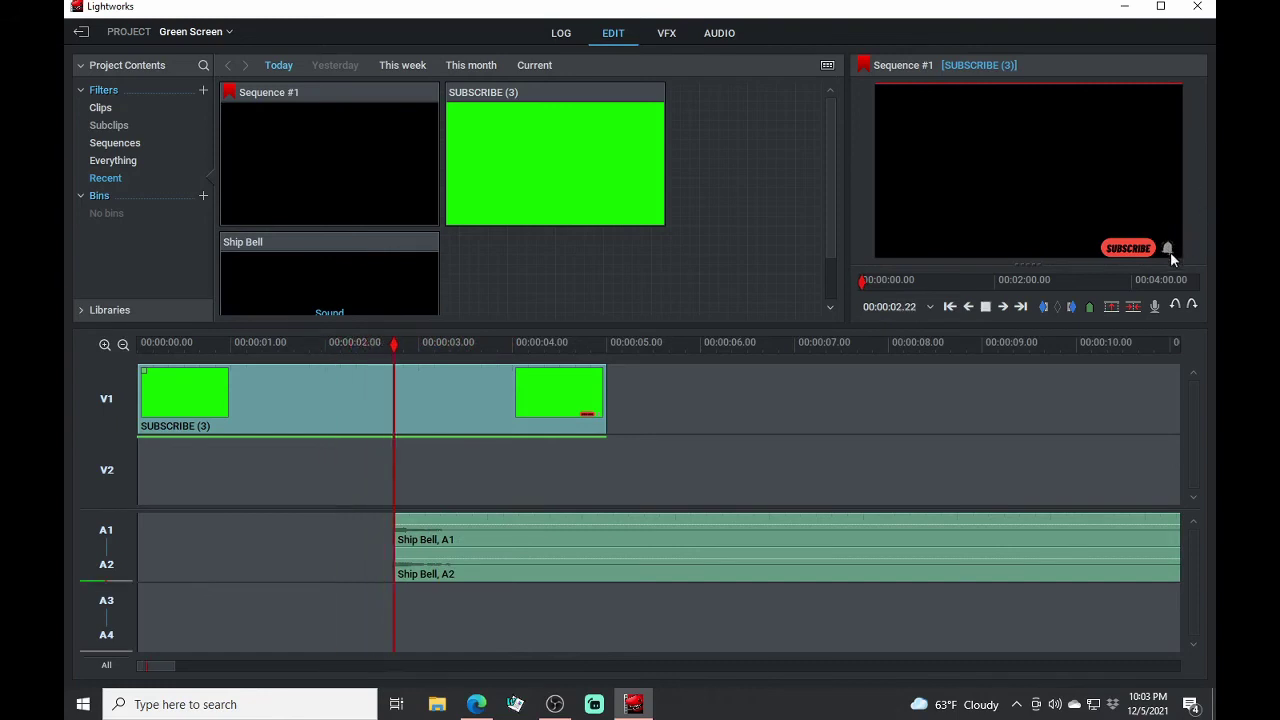
pyautogui.press('space')
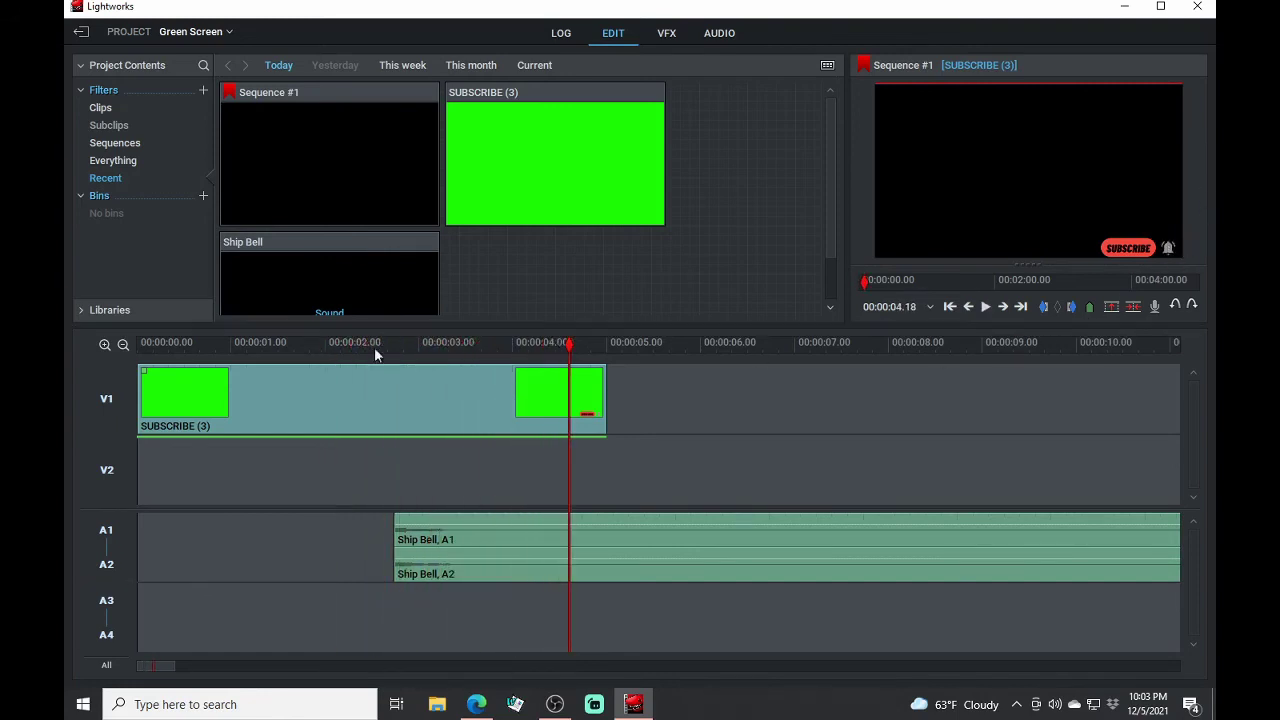
# Step: Trim the Ship Bell sound's end to match the SUBSCRIBE clip's end
pyautogui.click(123, 345)
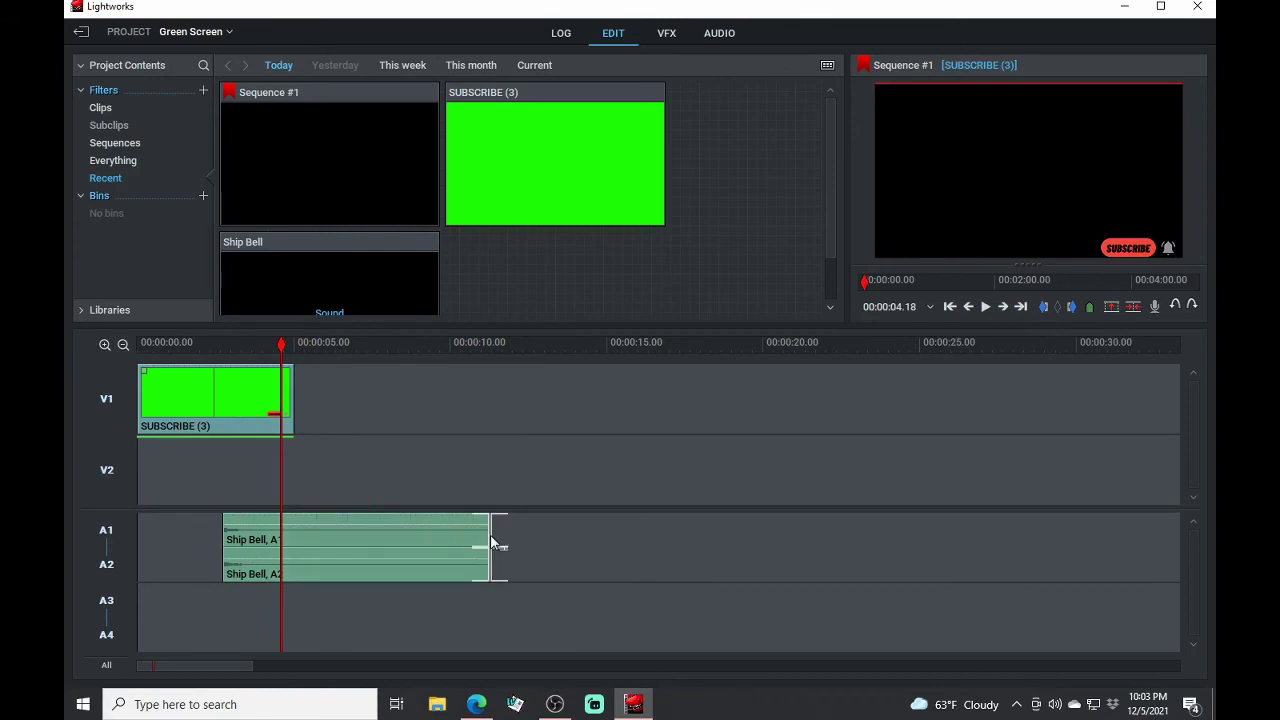
pyautogui.moveTo(490, 541); pyautogui.dragTo(338, 556)
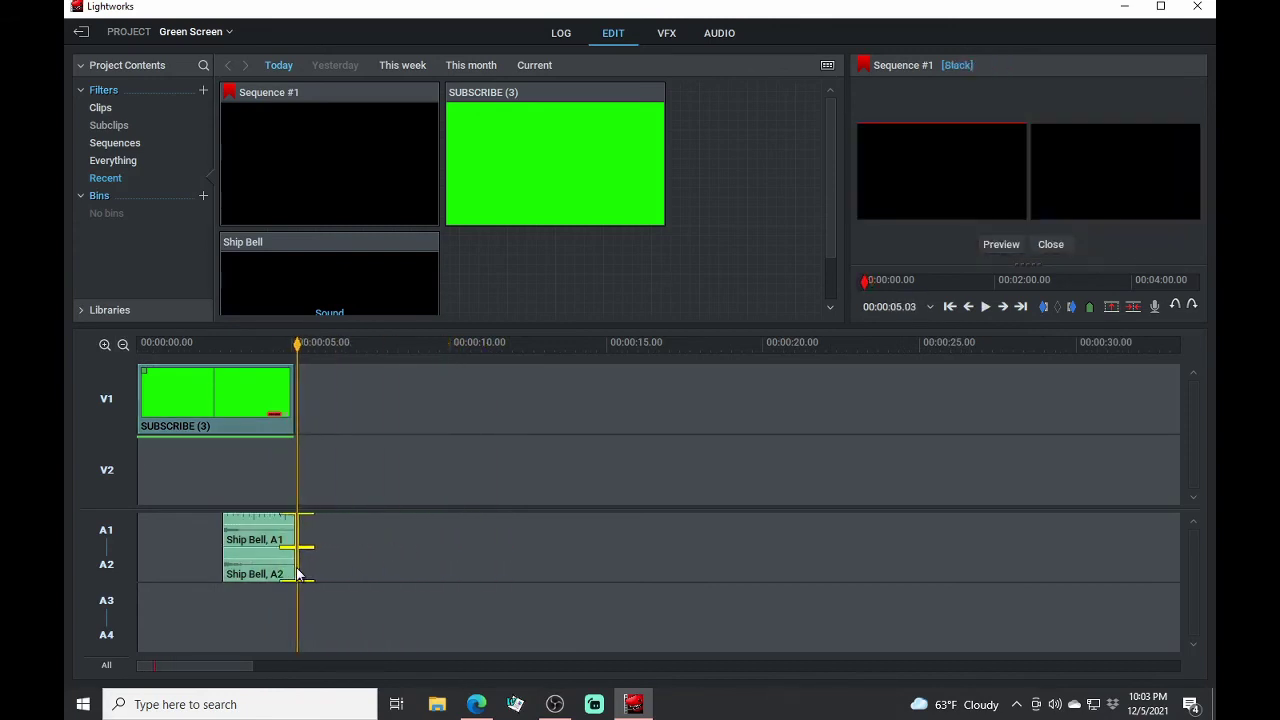
pyautogui.moveTo(297, 574); pyautogui.dragTo(293, 571)
pyautogui.click(214, 571)
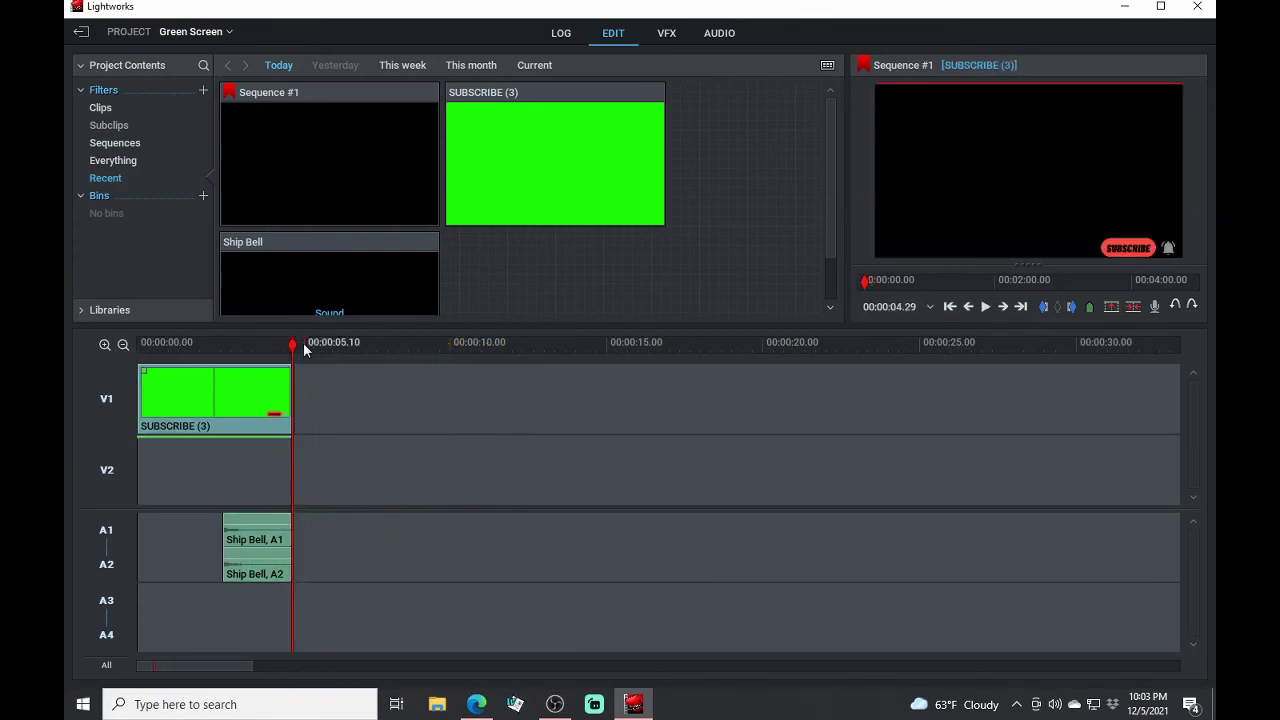
pyautogui.press('Home')
# Step: Play the keyed SUBSCRIBE animation with its Ship Bell sound on the VFX page
pyautogui.click(668, 33)
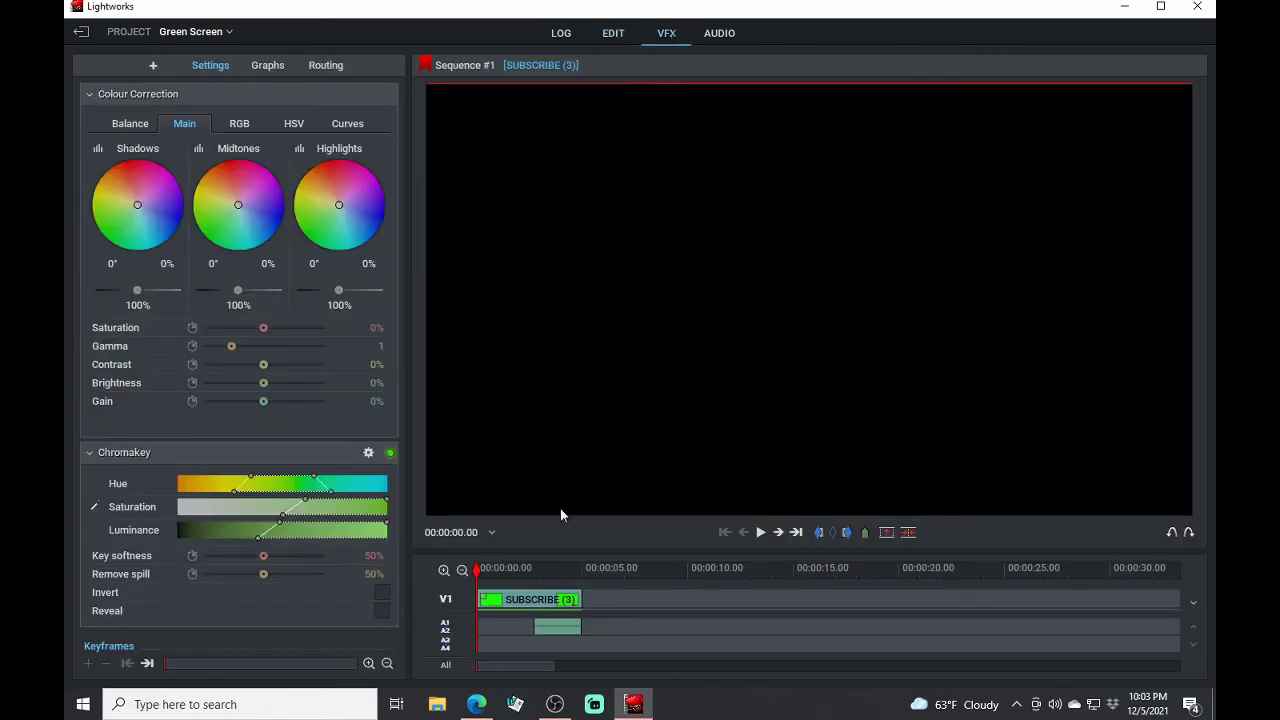
pyautogui.press('space')
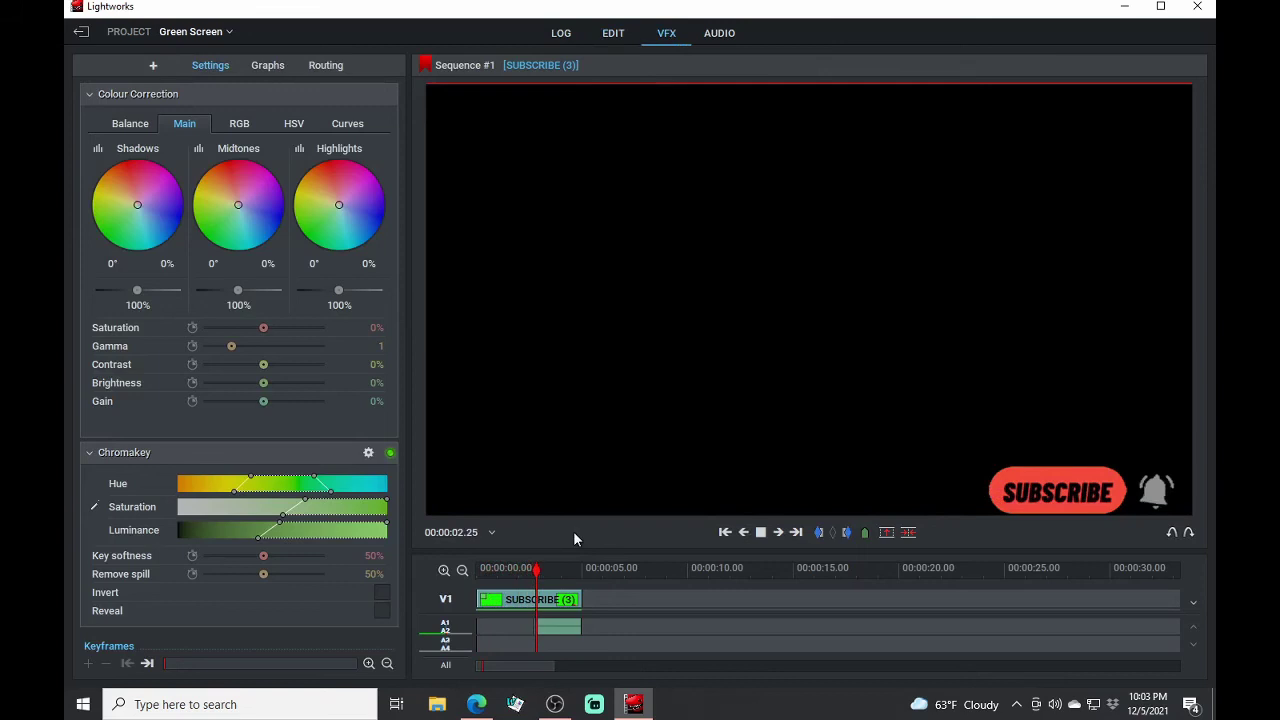
pyautogui.press('space')
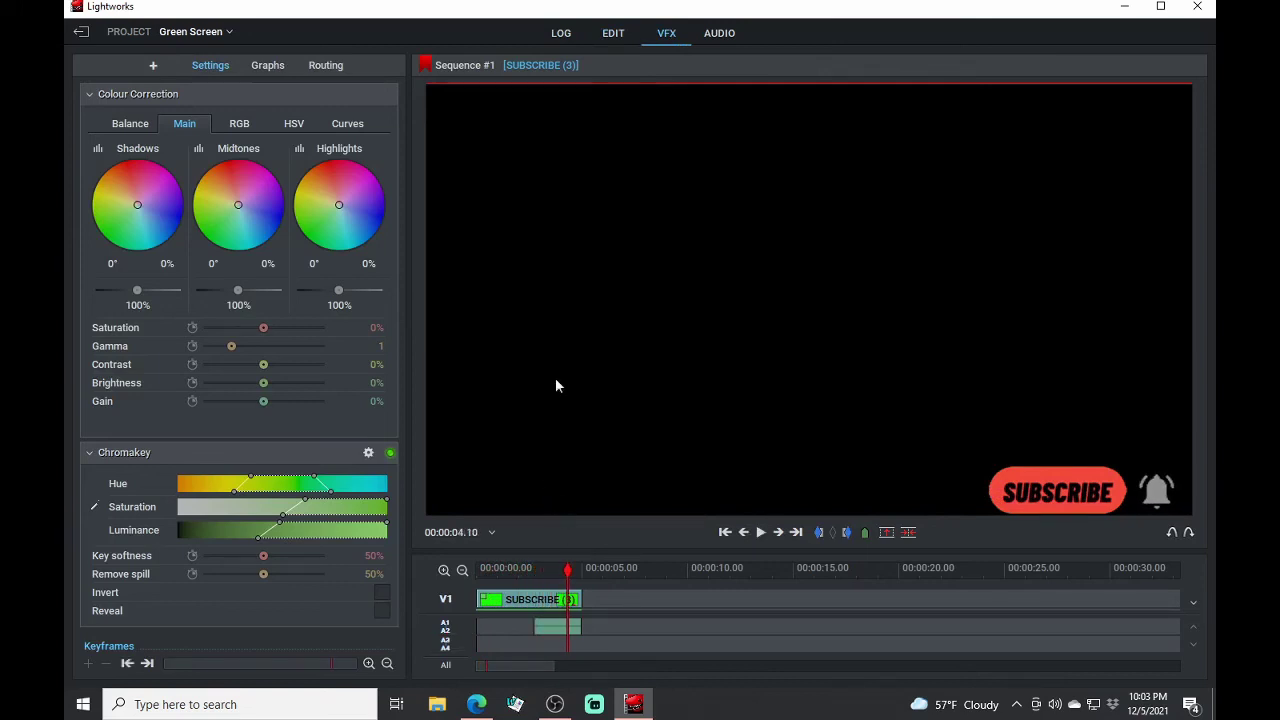
# Step: Import MVI_0099.MP4 from Local Files on the LOG page into the project
pyautogui.click(613, 35)
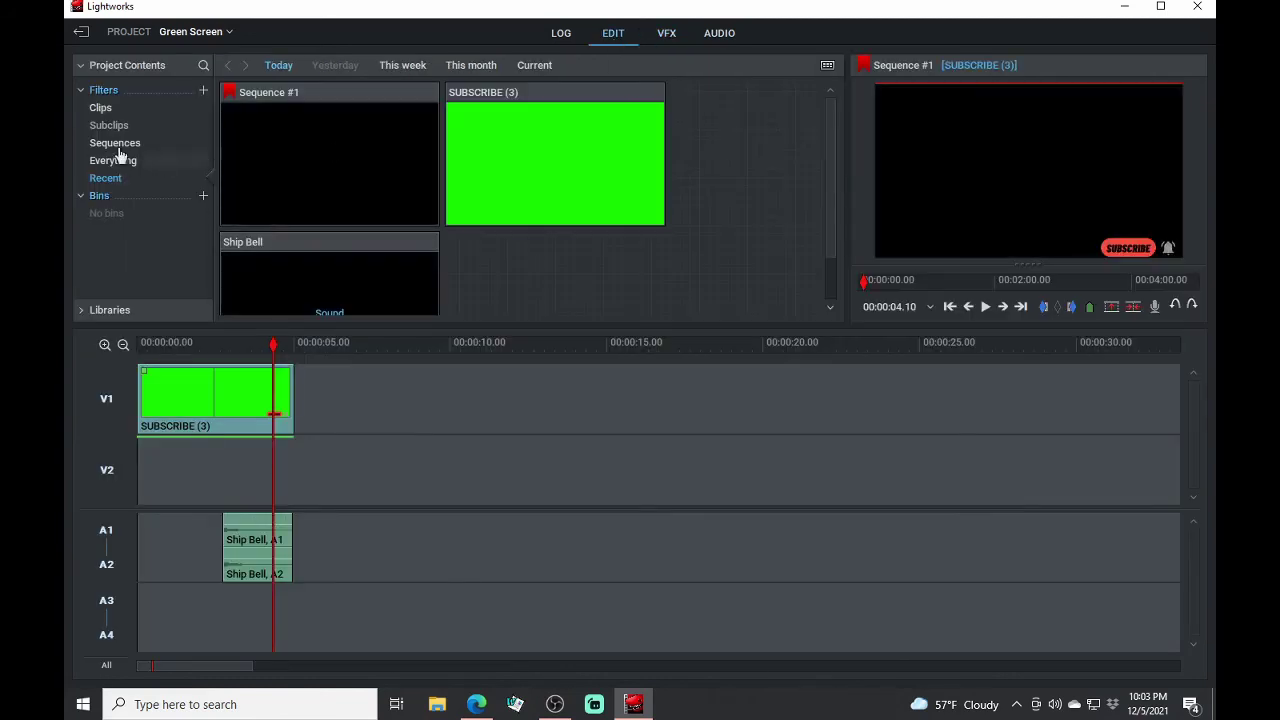
pyautogui.click(561, 33)
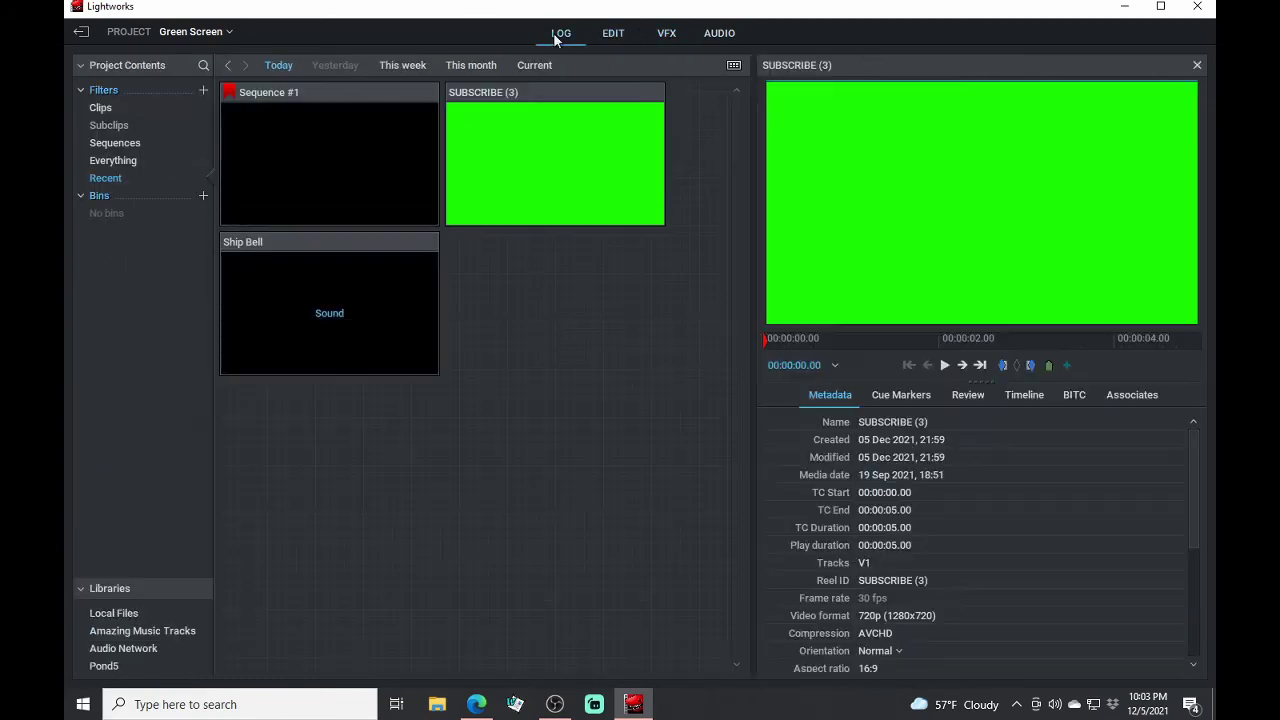
pyautogui.click(130, 614)
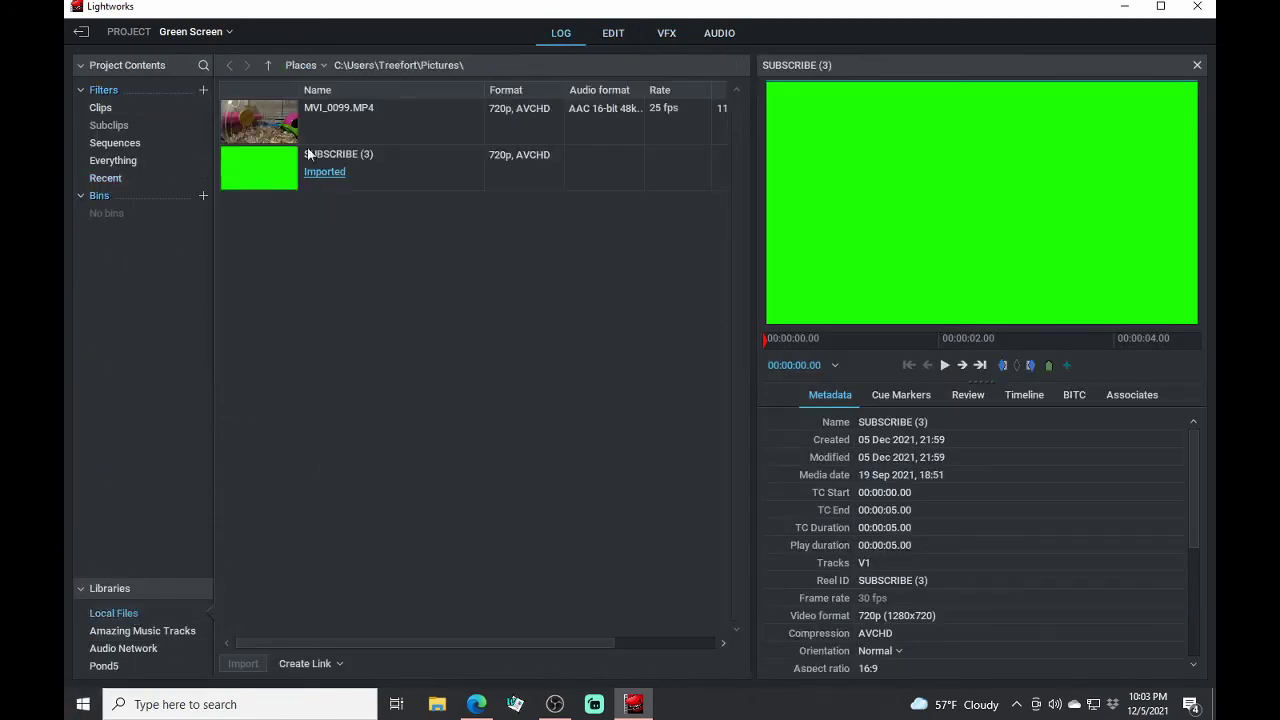
pyautogui.click(322, 121)
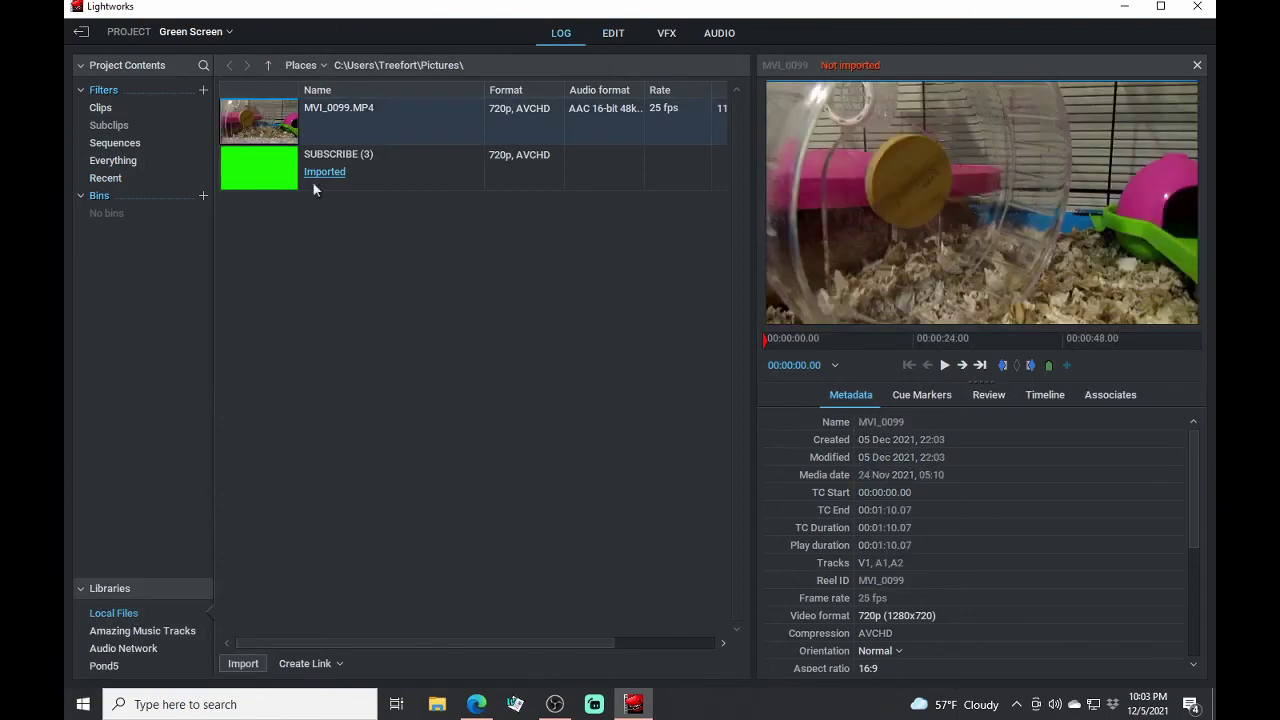
pyautogui.click(242, 664)
# Step: Add MVI_0099 to the timeline, remove its audio, and place the video on V2 at 0 s
pyautogui.click(613, 33)
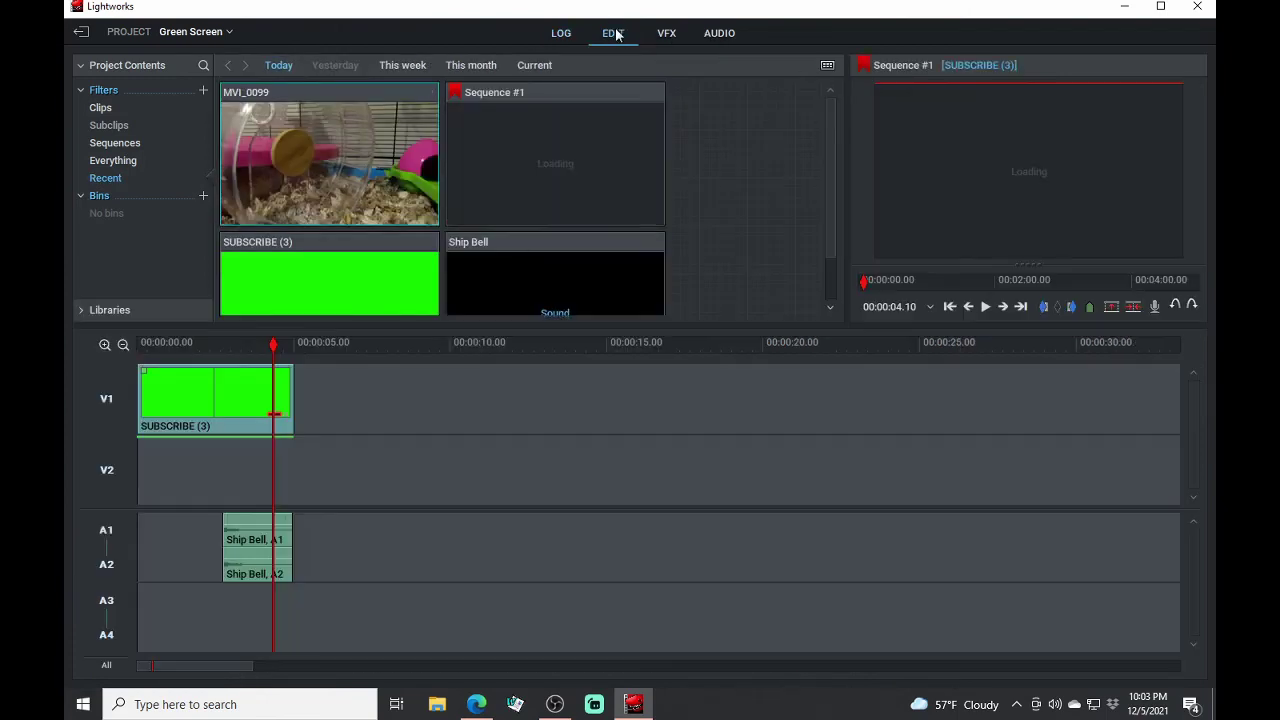
pyautogui.moveTo(357, 207)
pyautogui.mouseDown()
pyautogui.moveTo(425, 497)
pyautogui.moveTo(397, 626)
pyautogui.moveTo(376, 621)
pyautogui.mouseUp()
pyautogui.click(436, 559)
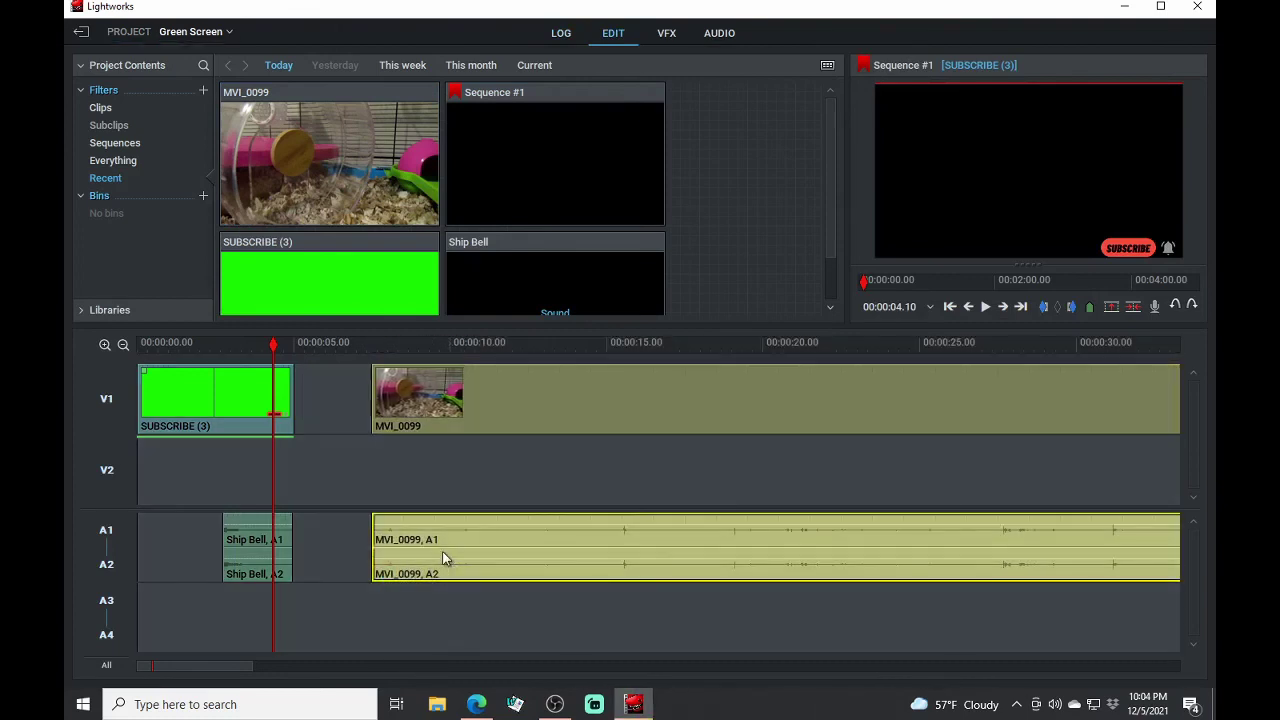
pyautogui.rightClick(443, 560)
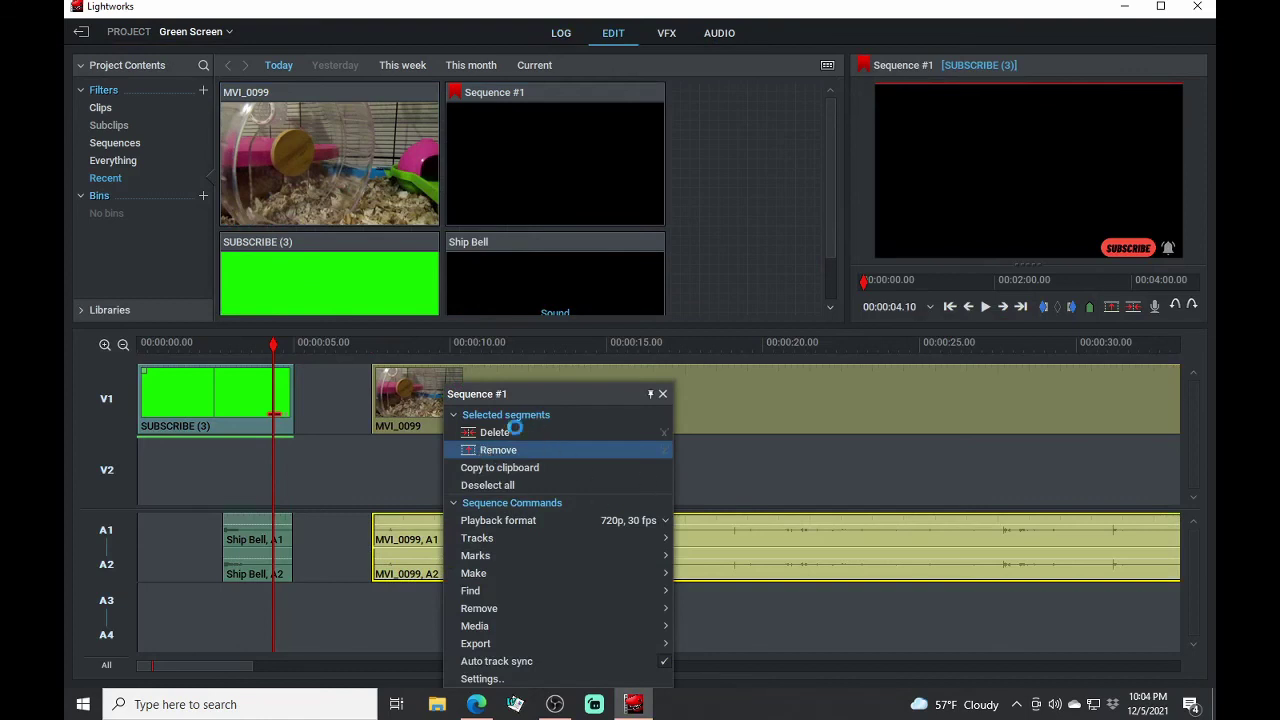
pyautogui.click(515, 428)
pyautogui.moveTo(511, 405)
pyautogui.mouseDown()
pyautogui.moveTo(363, 490)
pyautogui.moveTo(279, 487)
pyautogui.mouseUp()
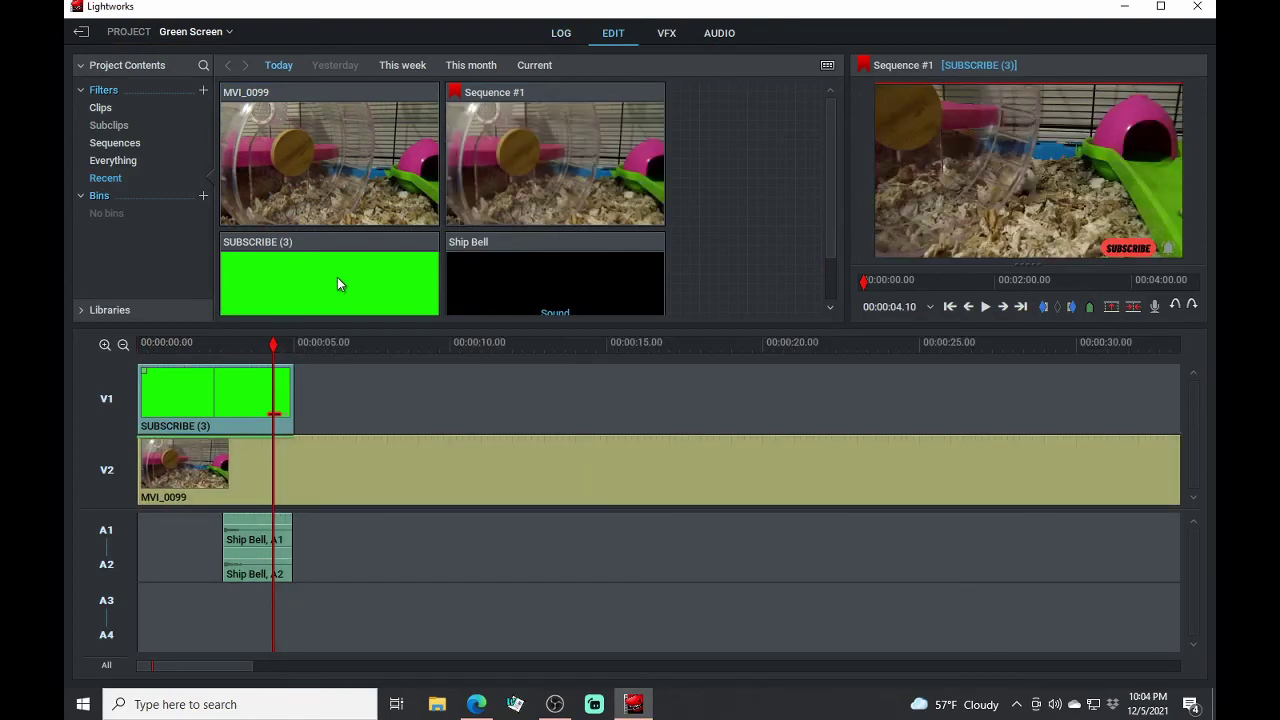
pyautogui.moveTo(273, 344); pyautogui.dragTo(126, 373)
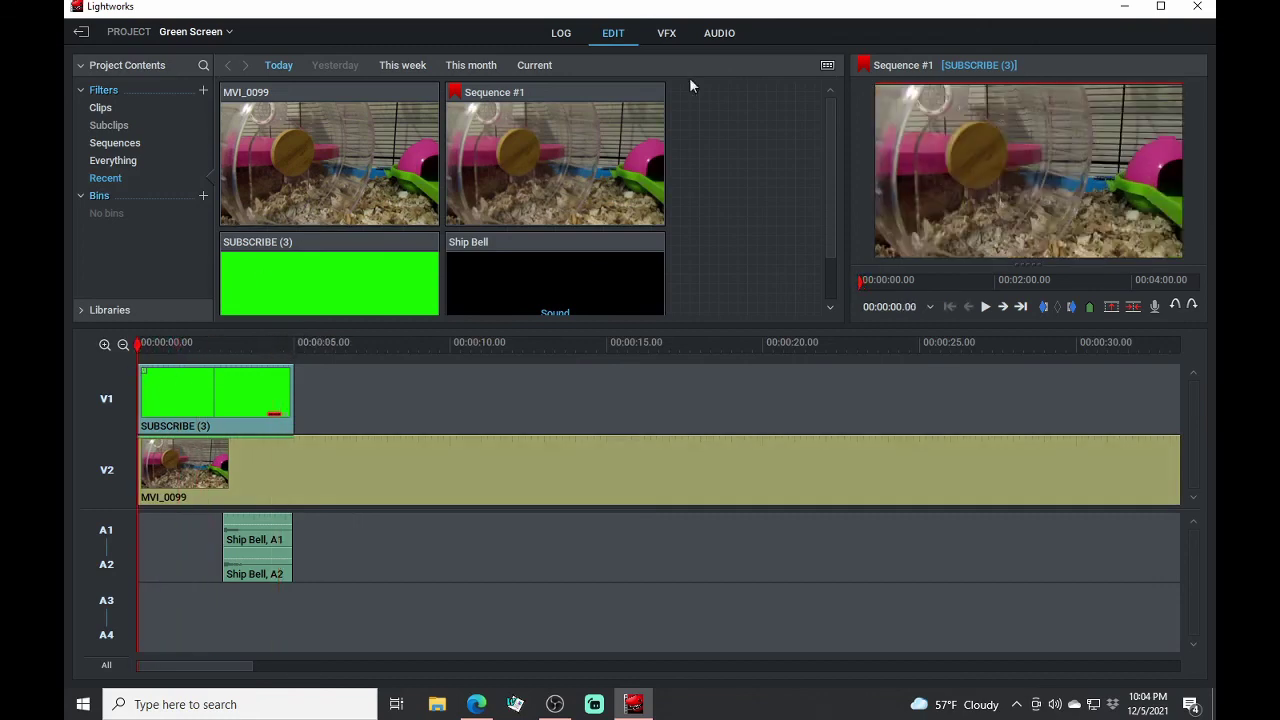
pyautogui.click(666, 33)
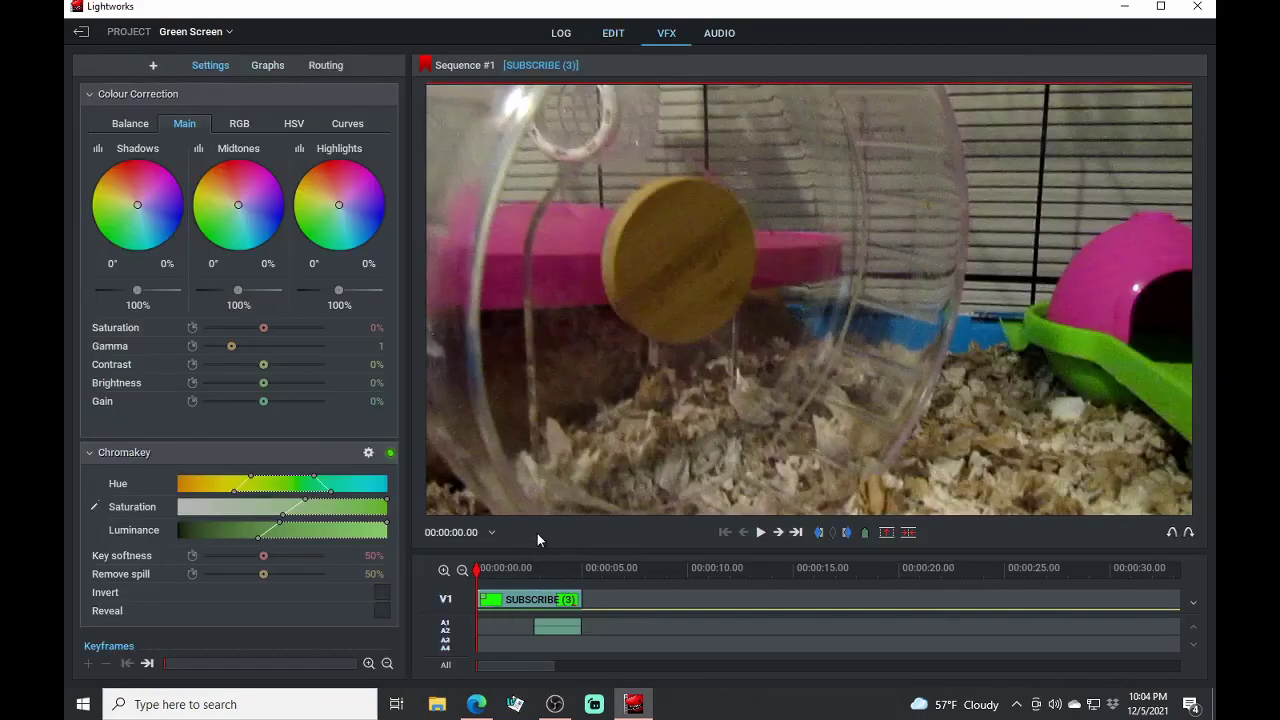
pyautogui.press('space')
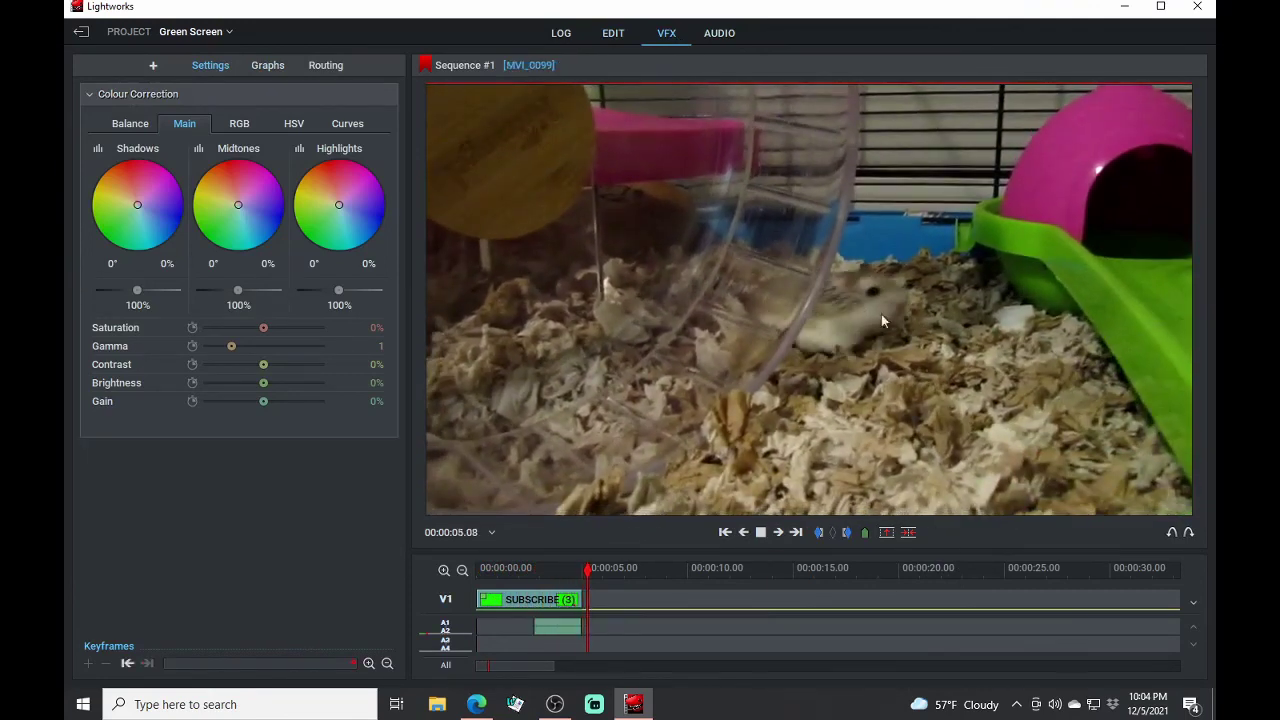
pyautogui.press('space')
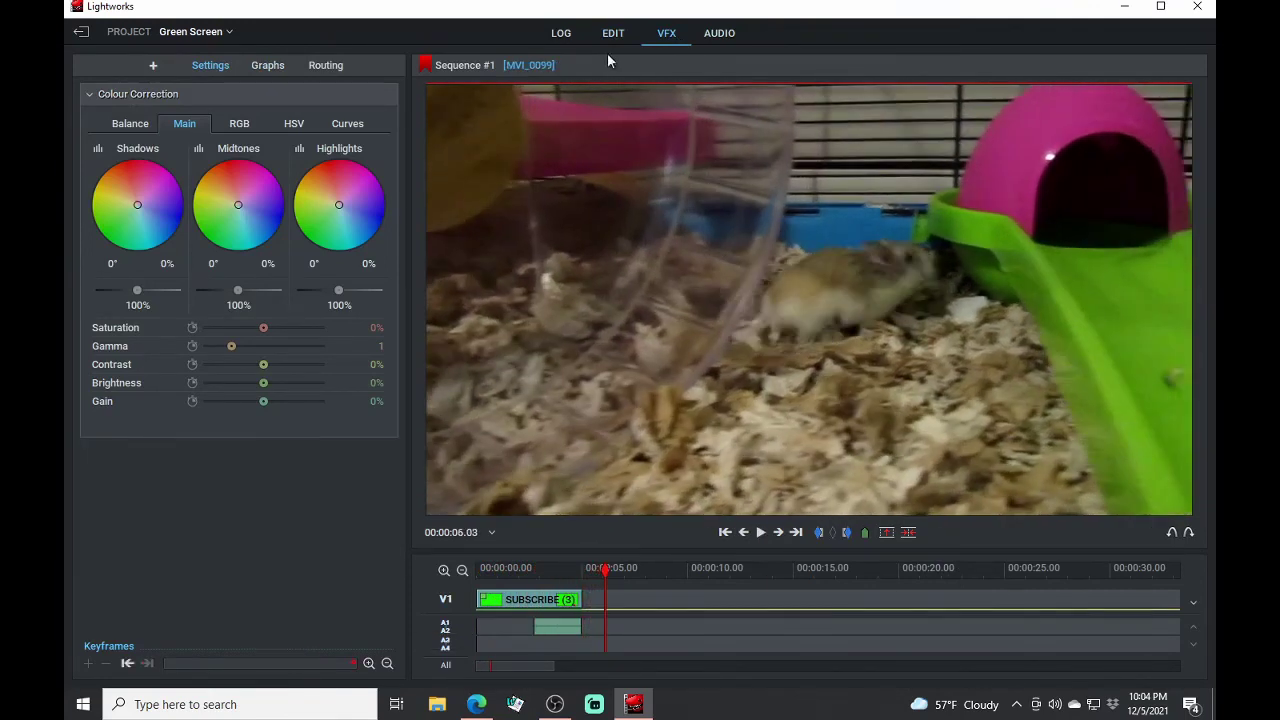
pyautogui.click(613, 33)
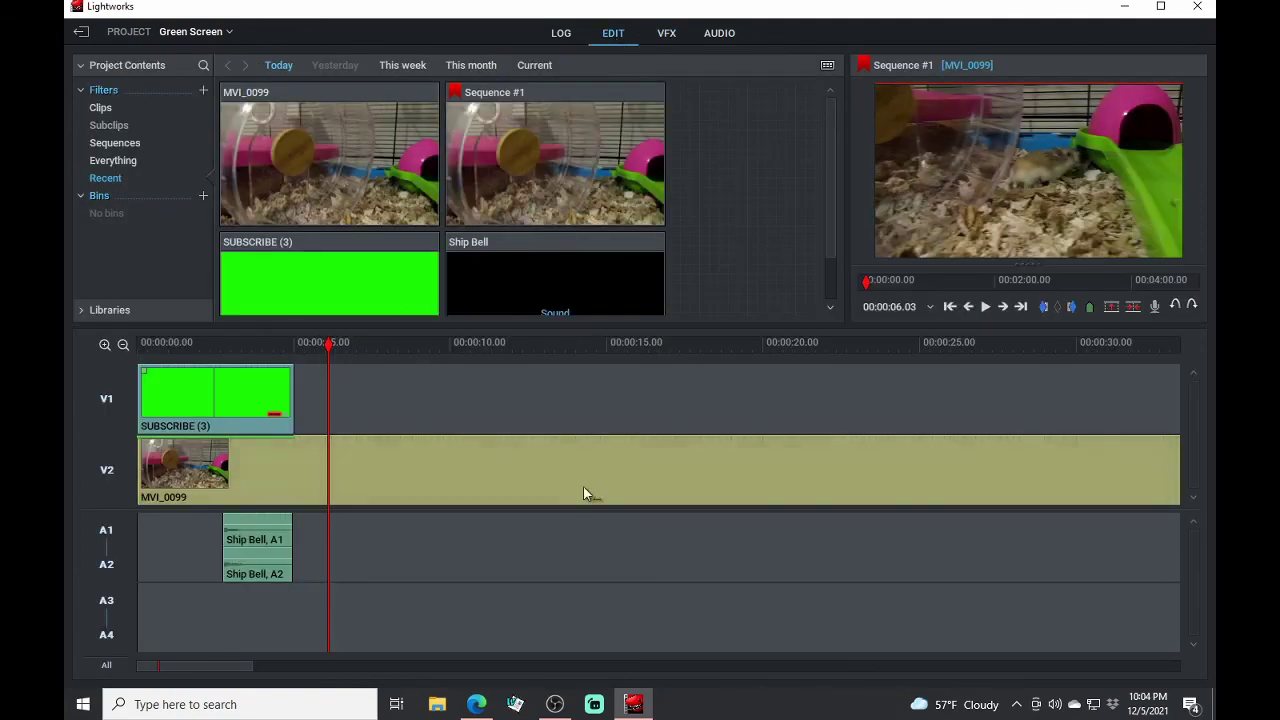